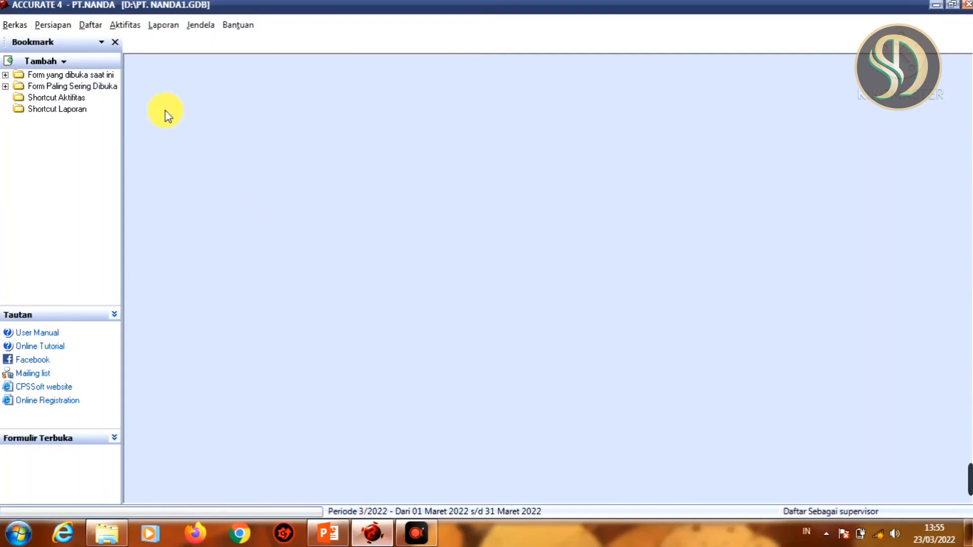
# Set the default payables account (Akun Hutang) for IDR to HUTANG DAGANG in the preferences and save them
pyautogui.click(54, 25)
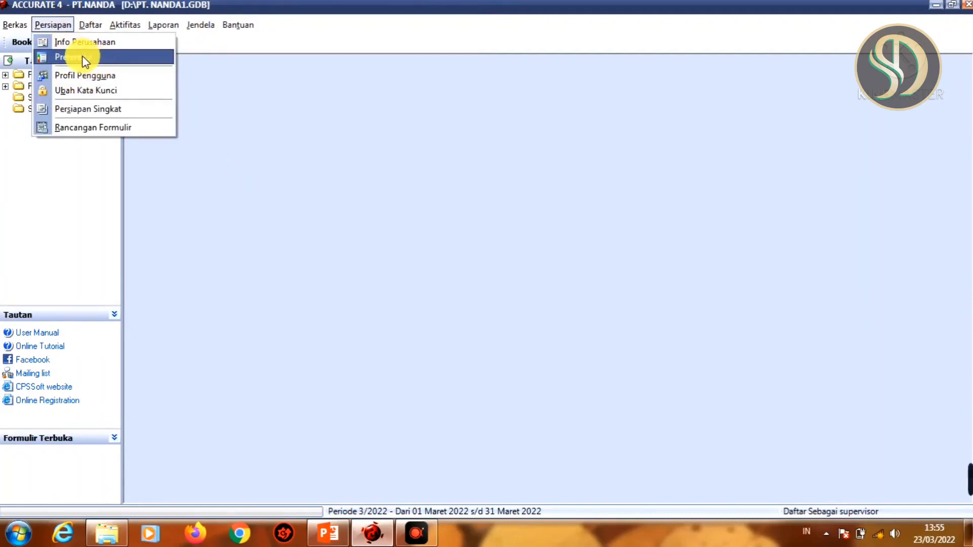
pyautogui.click(101, 59)
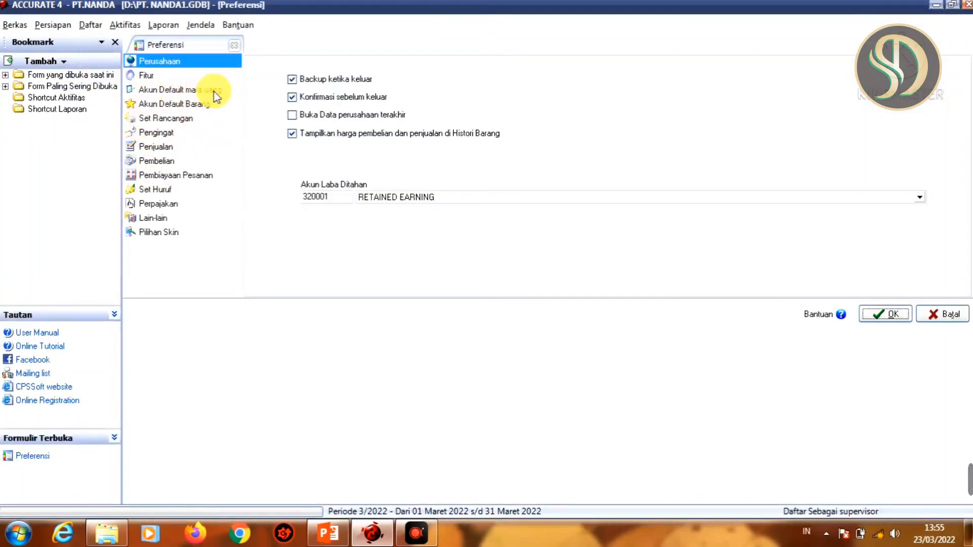
pyautogui.click(201, 91)
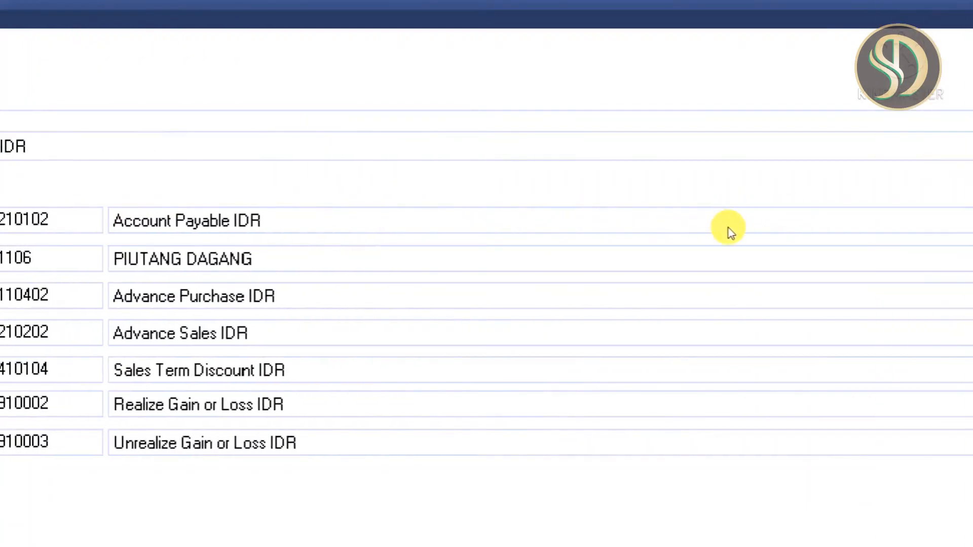
pyautogui.click(684, 225)
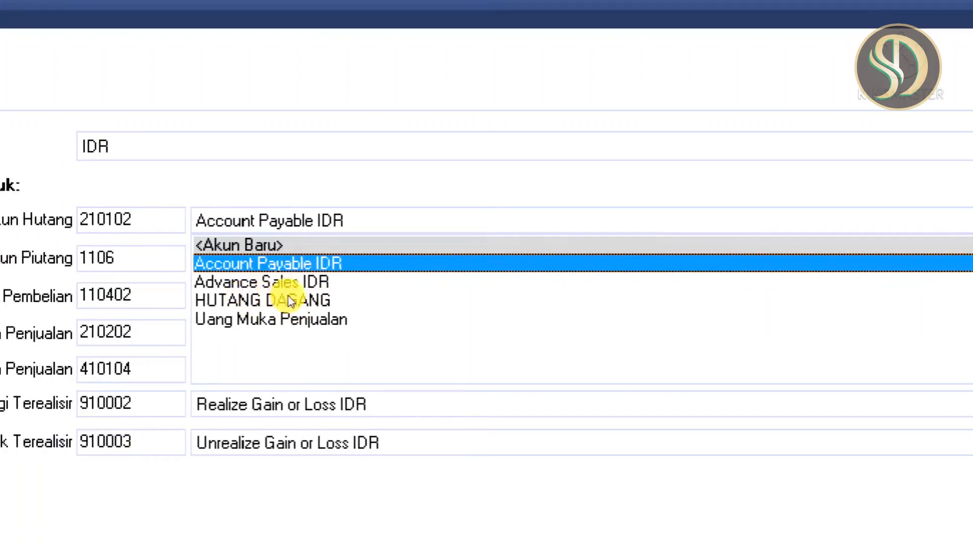
pyautogui.click(257, 304)
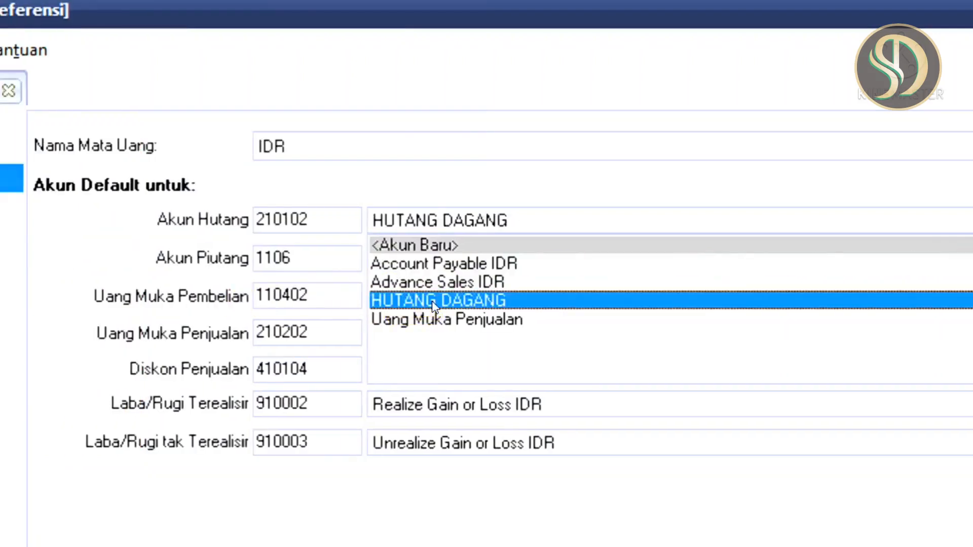
pyautogui.click(432, 301)
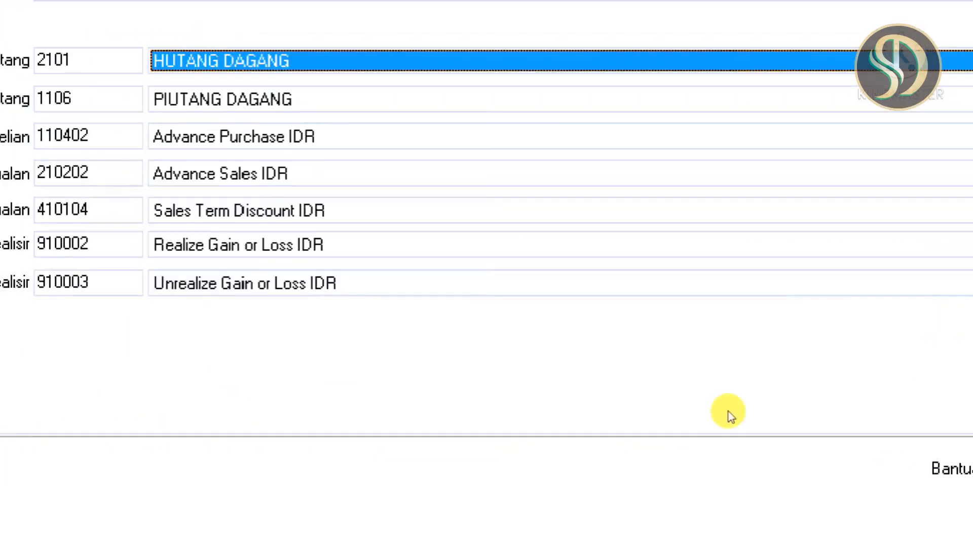
pyautogui.click(811, 391)
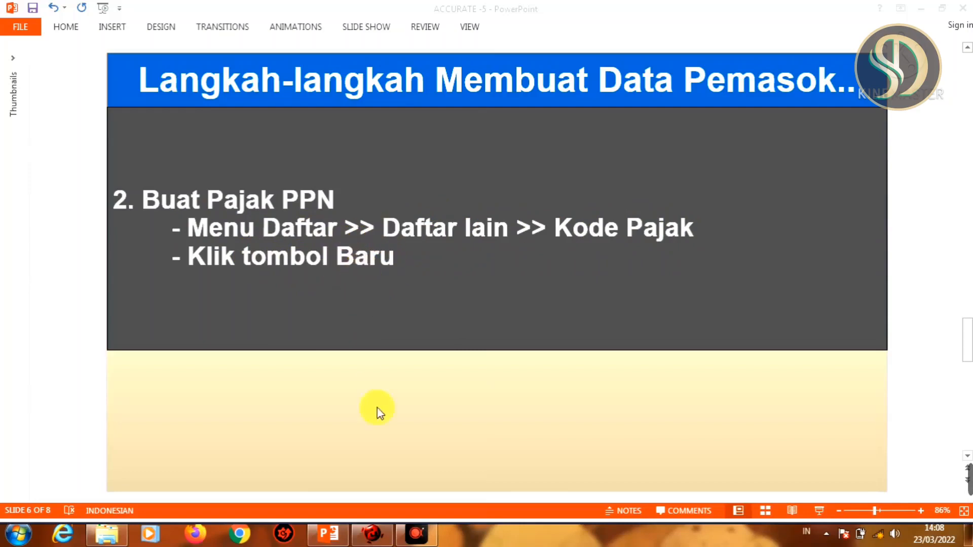
# Switch to ACCURATE and open the tax code list (Kode Pajak)
pyautogui.click(373, 536)
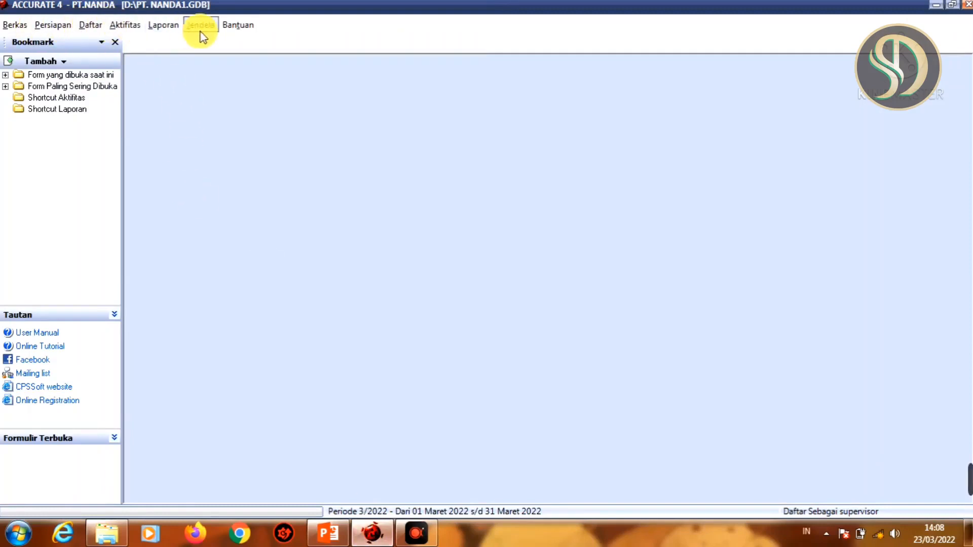
pyautogui.click(88, 26)
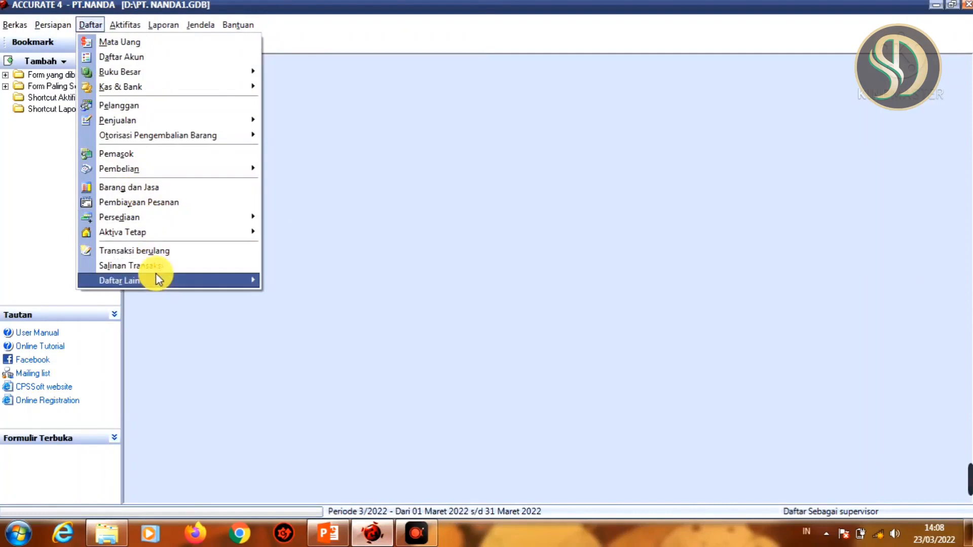
pyautogui.moveTo(156, 278)
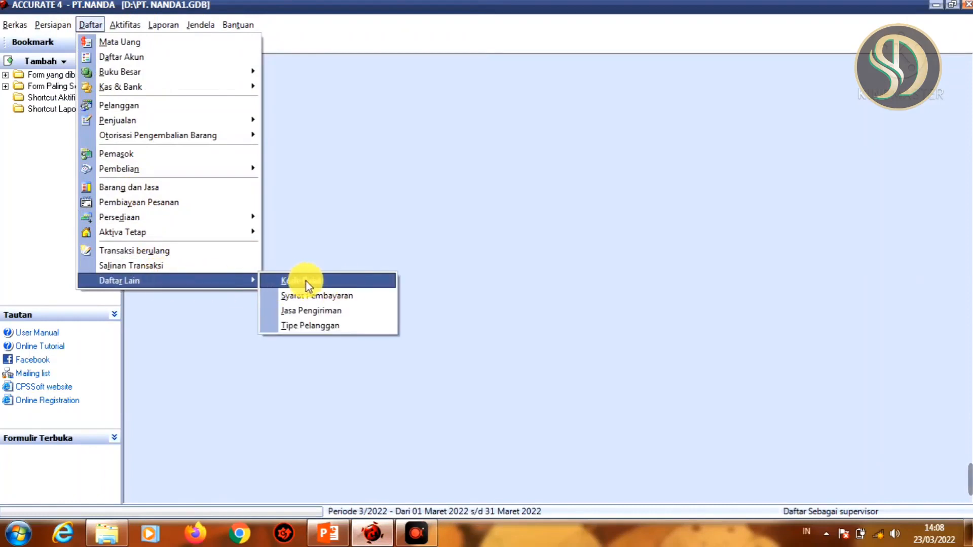
pyautogui.click(334, 284)
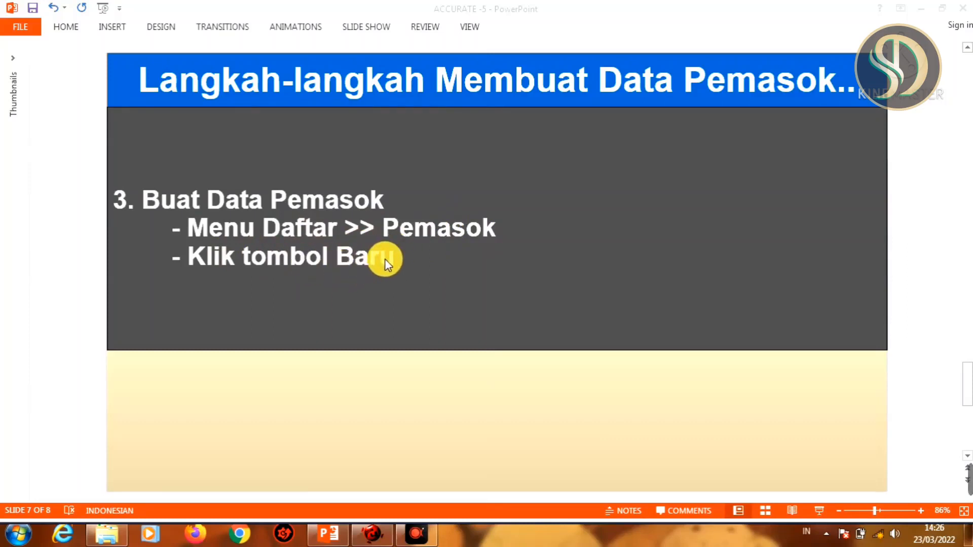
# Switch to ACCURATE, open the supplier list (Pemasok) and start a new supplier record
pyautogui.click(373, 535)
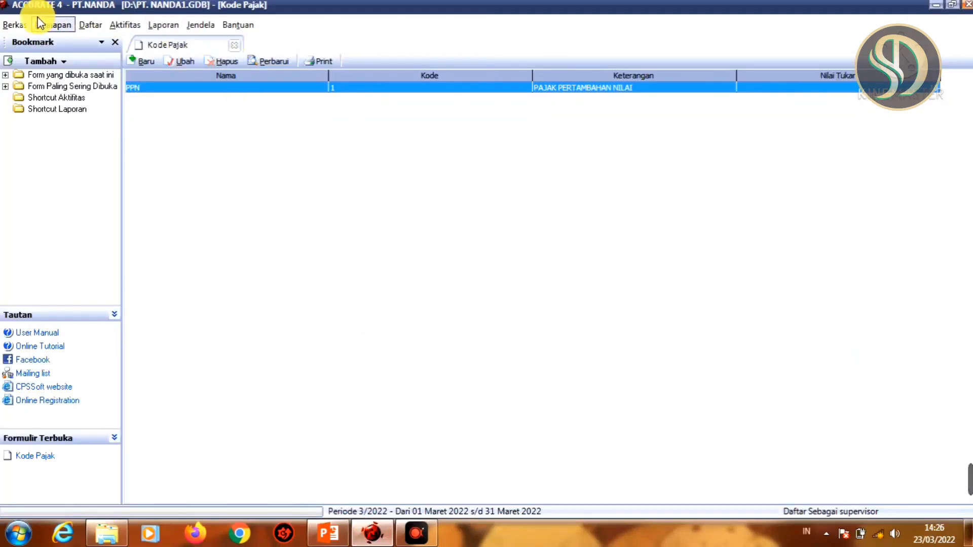
pyautogui.click(90, 25)
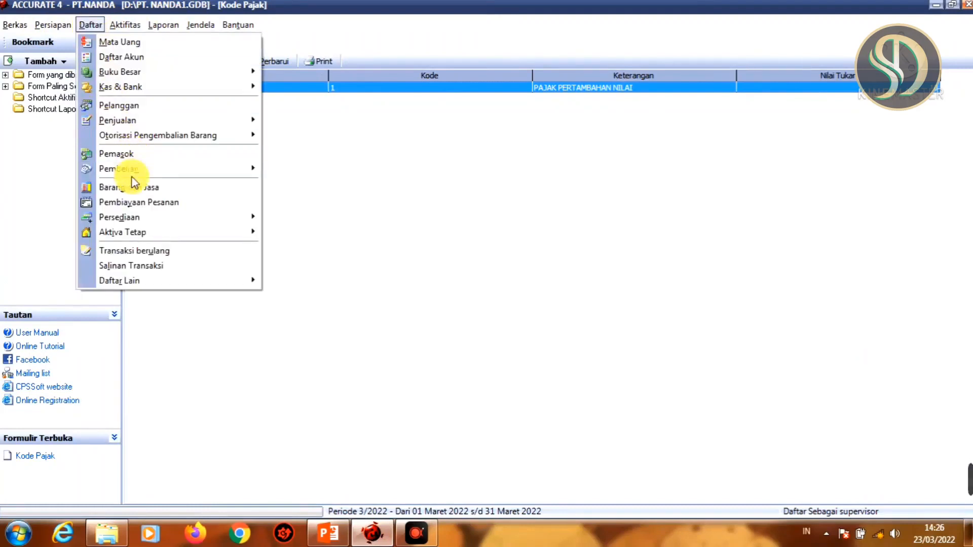
pyautogui.click(137, 155)
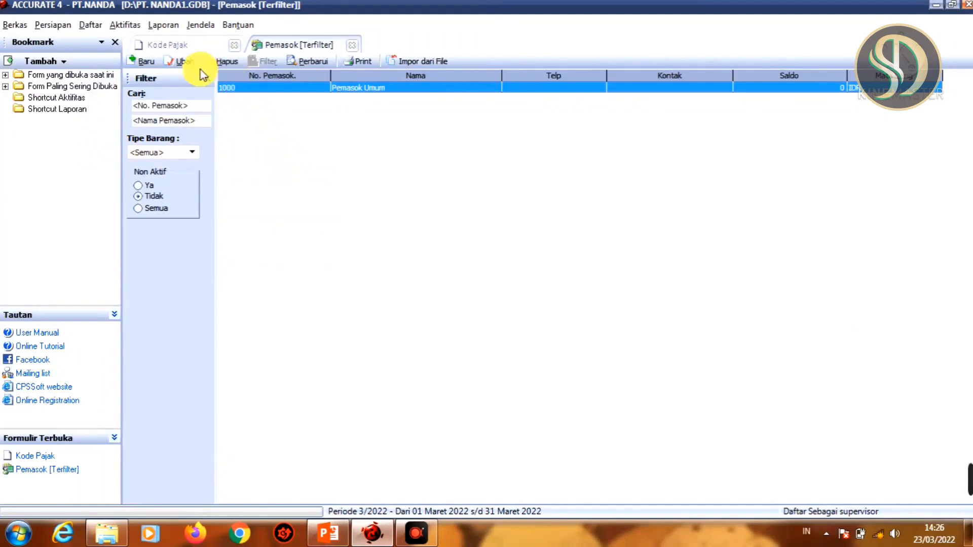
pyautogui.click(146, 60)
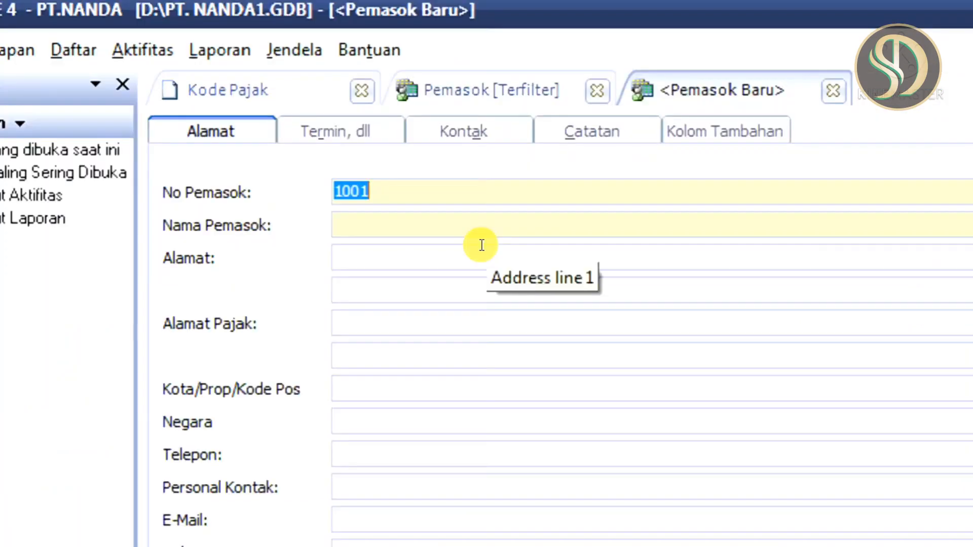
# Examine the new supplier form's number and name fields and its terms, opening balance and tax fields
pyautogui.click(397, 189)
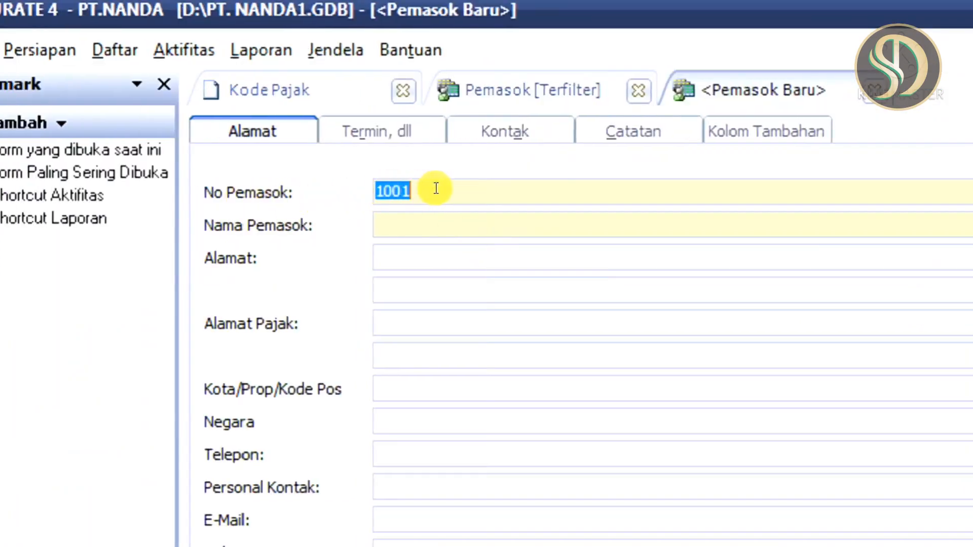
pyautogui.click(439, 189)
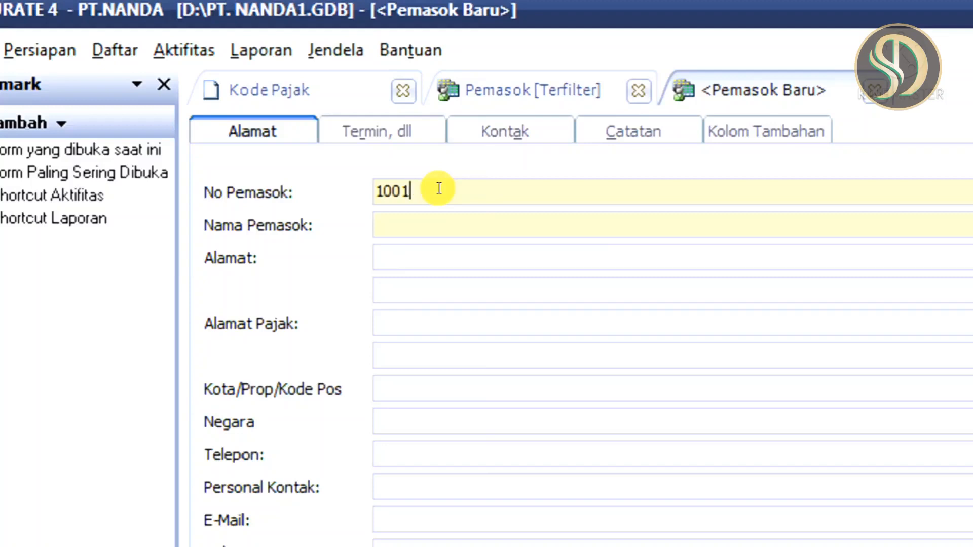
pyautogui.click(469, 219)
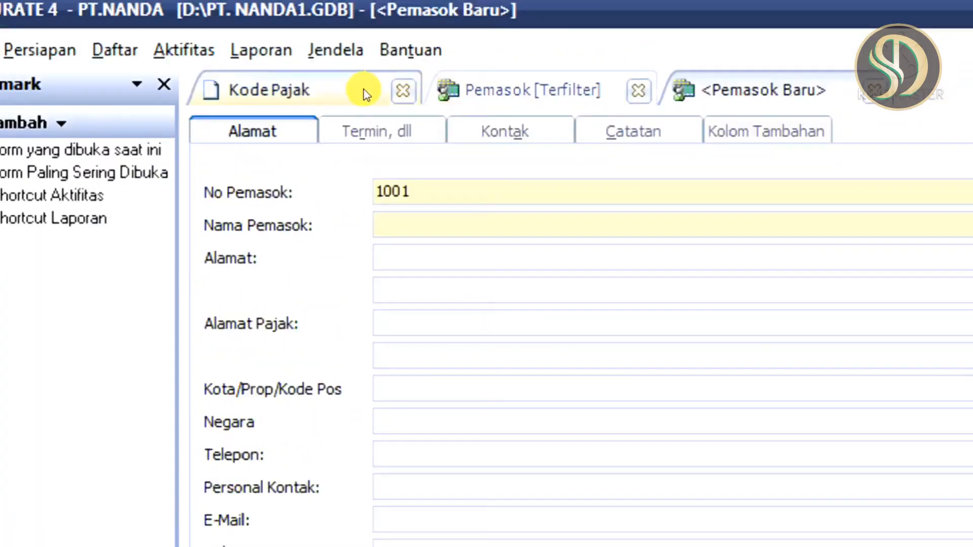
pyautogui.click(376, 132)
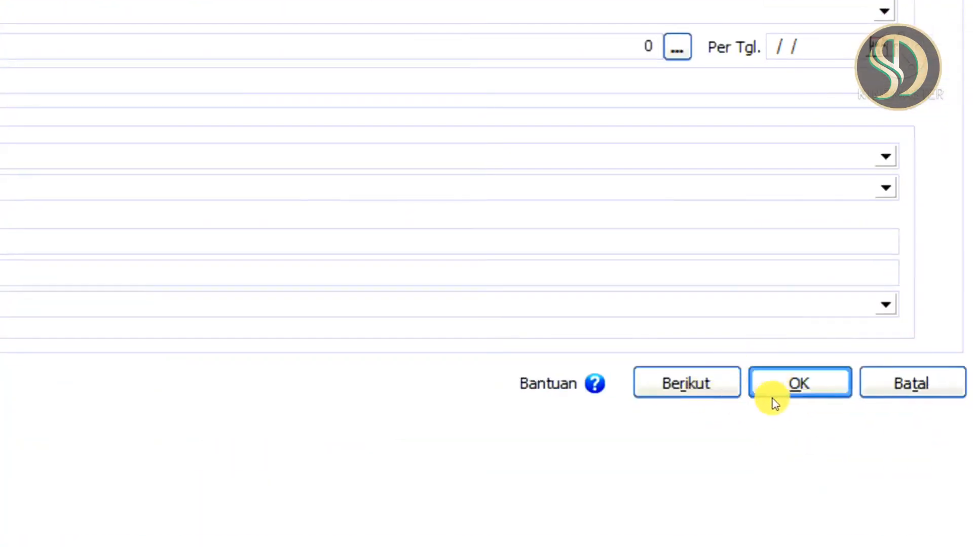
pyautogui.click(783, 383)
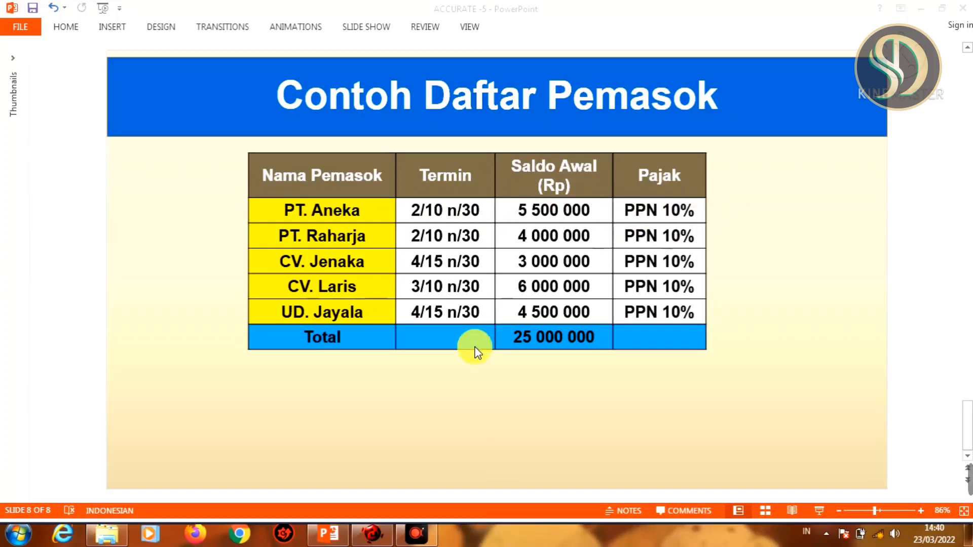
# Switch to ACCURATE and enter PT.ANEKA as the new supplier's name
pyautogui.click(374, 533)
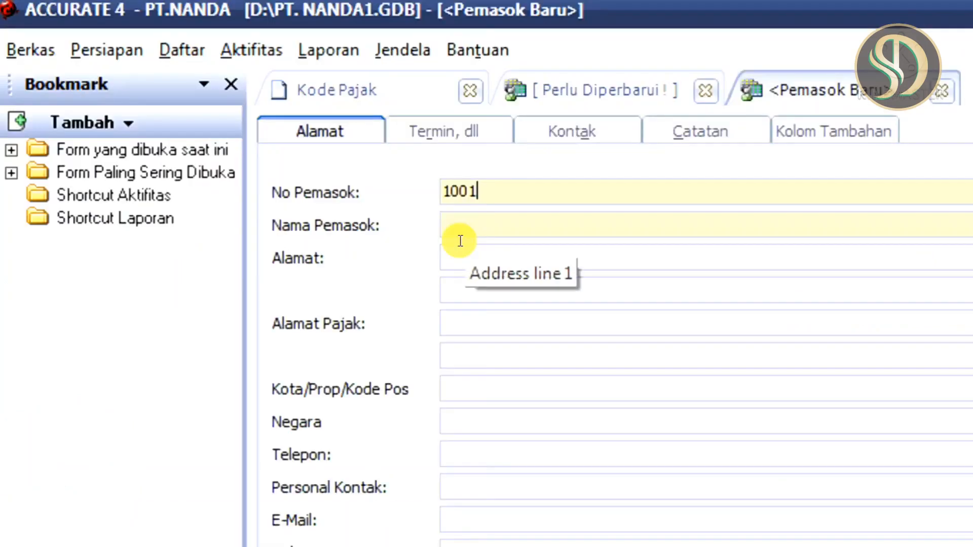
pyautogui.click(472, 212)
pyautogui.write('PT.ANEKA')
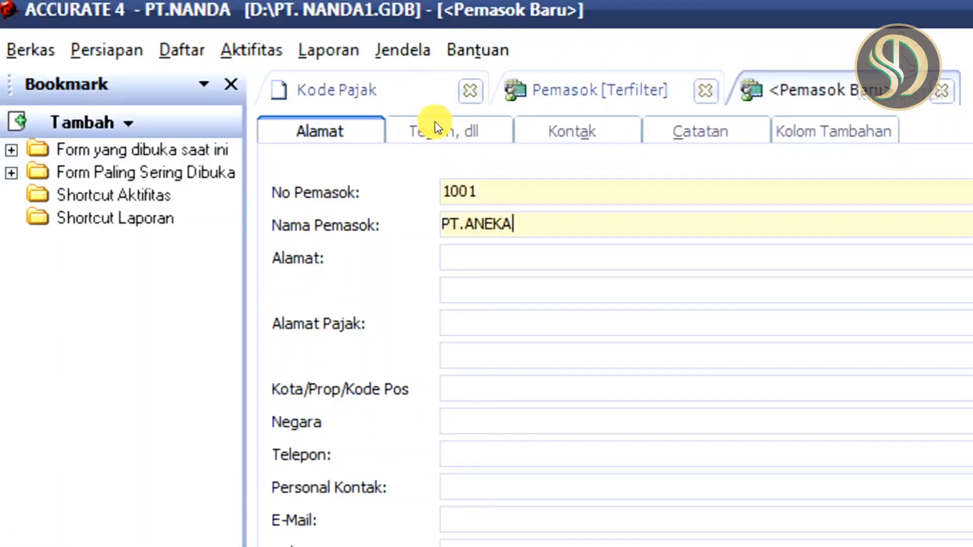
# Set PT.ANEKA's payment term to 2/10 n/30 and its opening balance to 5.500.000
pyautogui.click(446, 130)
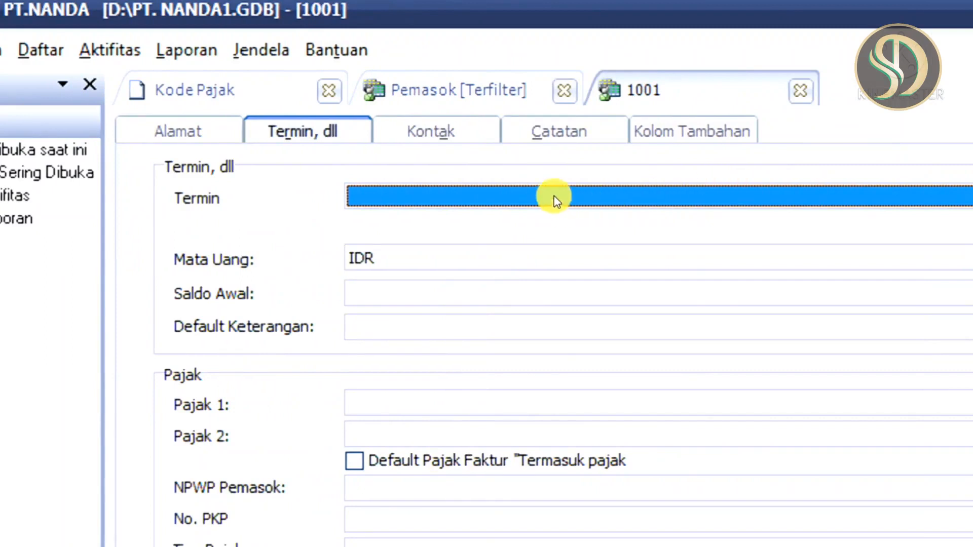
pyautogui.click(556, 203)
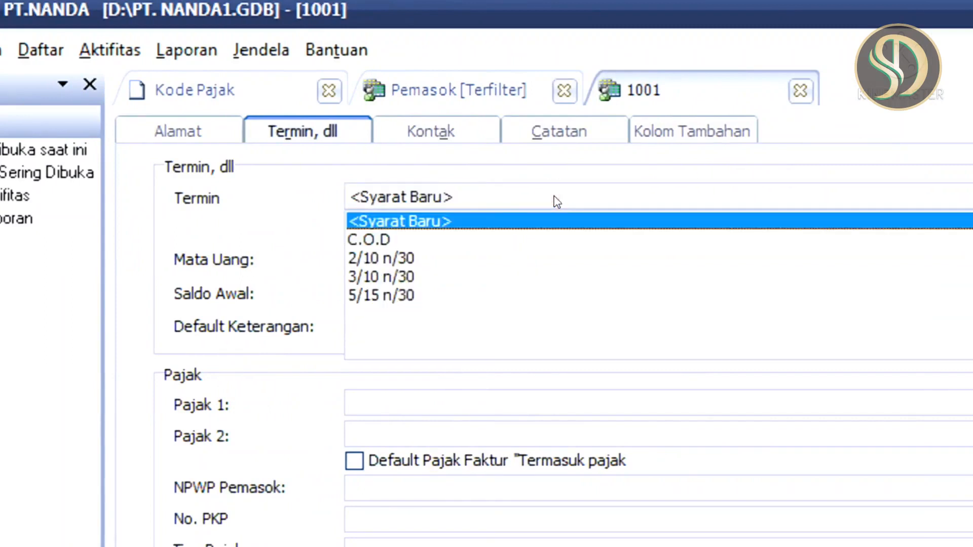
pyautogui.click(395, 260)
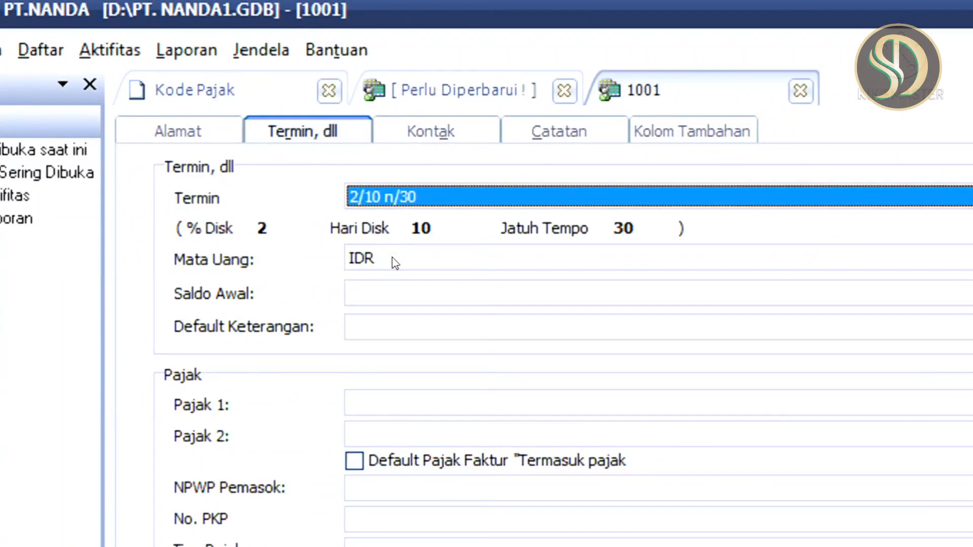
pyautogui.click(377, 294)
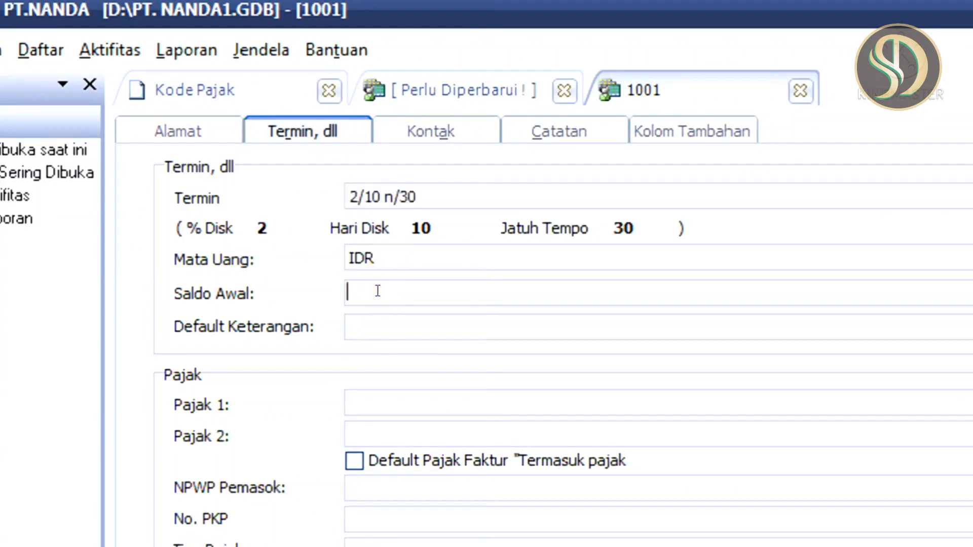
pyautogui.write('5500000')
pyautogui.press('Tab')
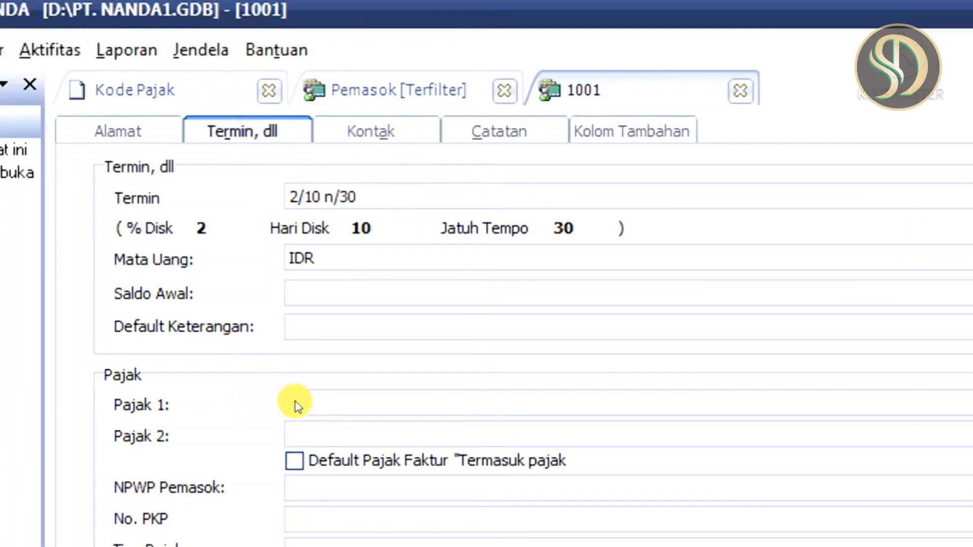
# Assign PAJAK PERTAMBAHAN NILAI as PT.ANEKA's first tax, save the supplier and continue to a new supplier record
pyautogui.click(337, 401)
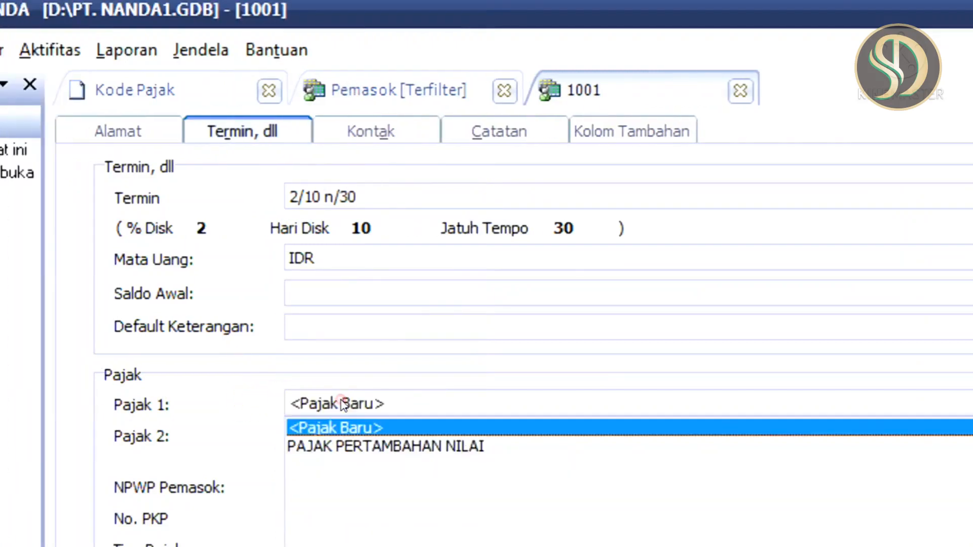
pyautogui.click(463, 407)
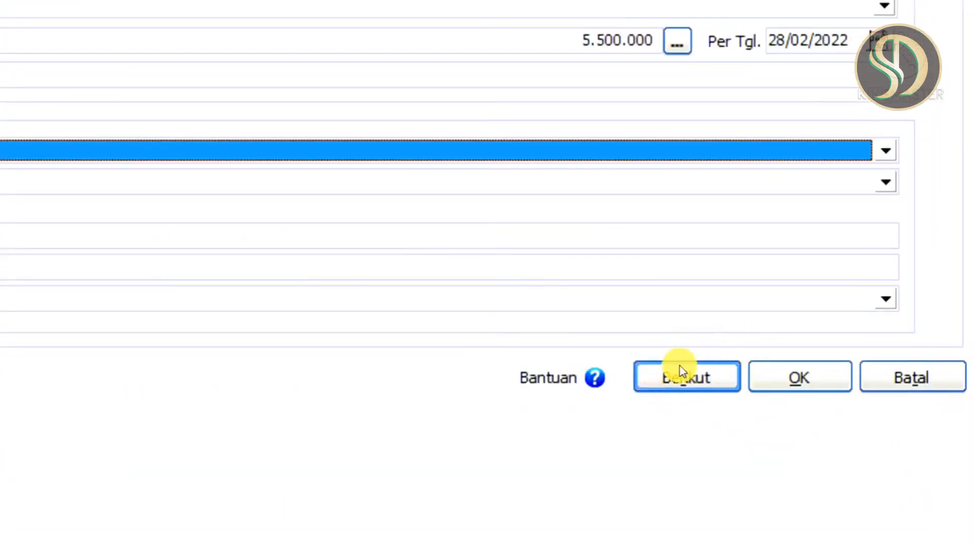
pyautogui.click(657, 380)
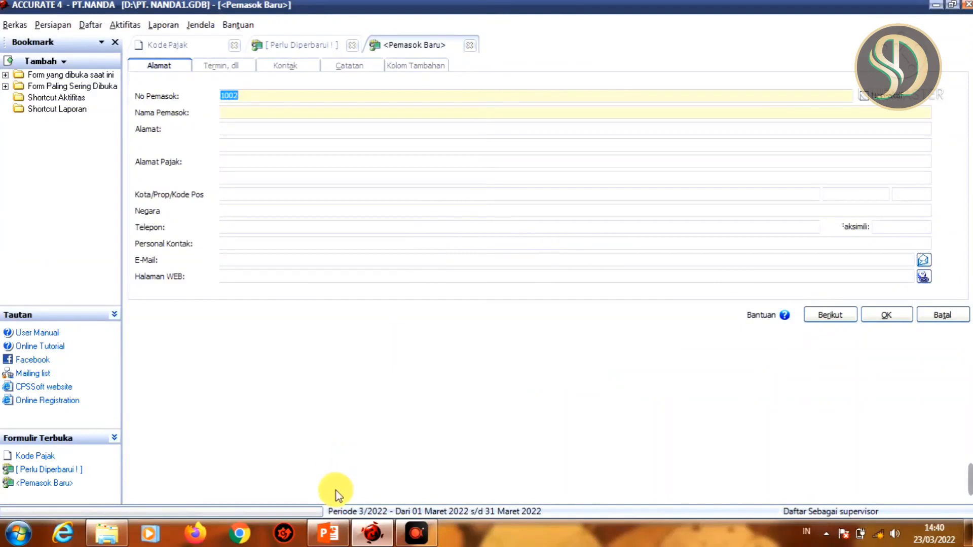
# Consult the sample supplier table in PowerPoint and enter PT.RAHARJA as the next supplier's name back in ACCURATE
pyautogui.click(332, 532)
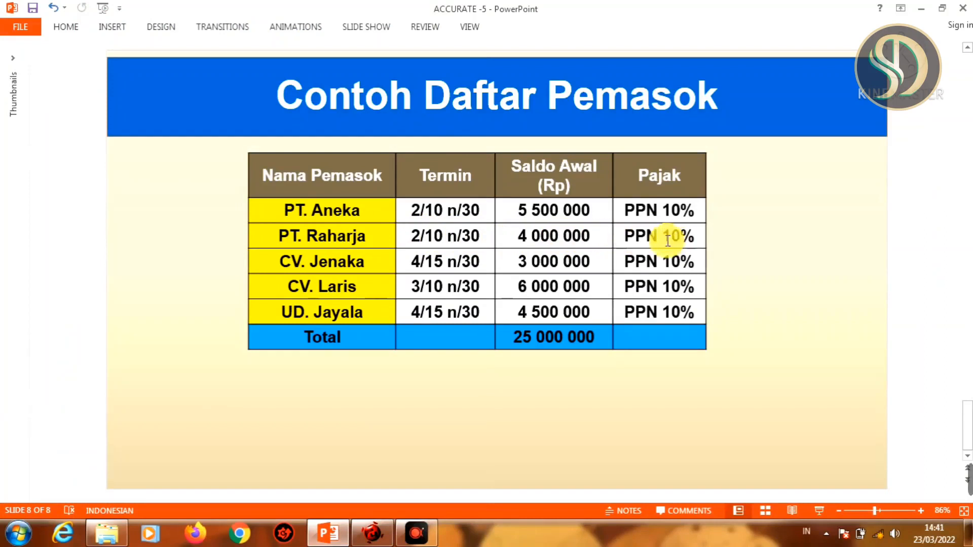
pyautogui.click(372, 535)
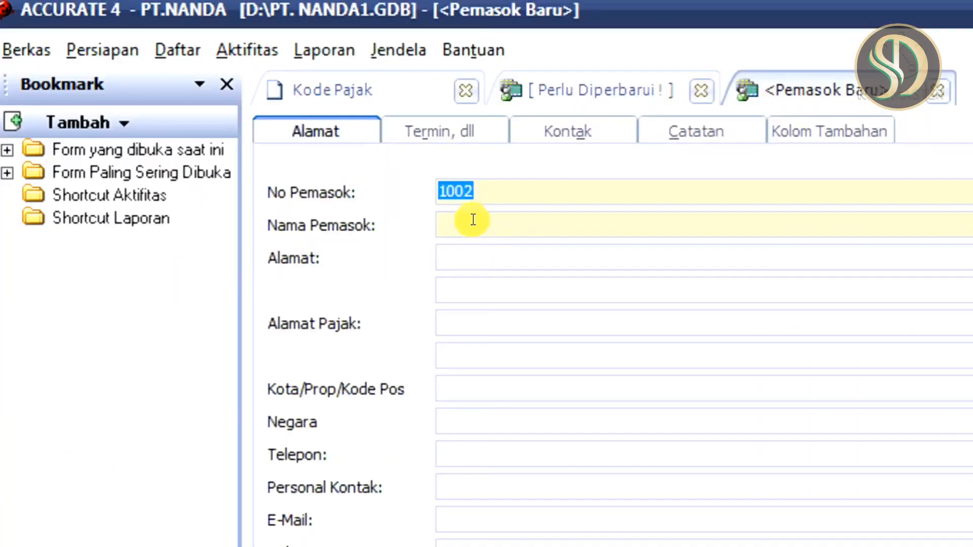
pyautogui.click(237, 109)
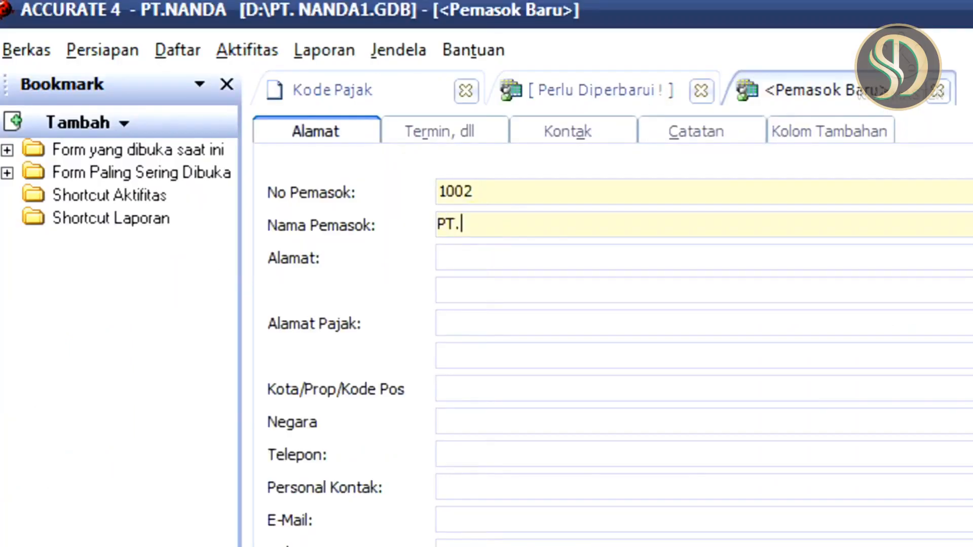
pyautogui.write('PT.RAHRAHA')
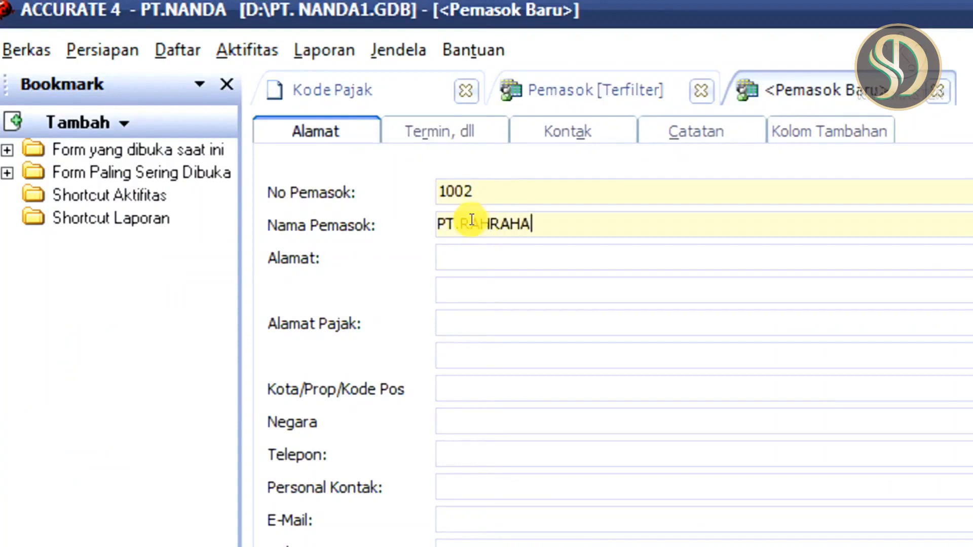
pyautogui.press('BackSpace')
pyautogui.press('BackSpace')
pyautogui.press('BackSpace')
pyautogui.press('BackSpace')
pyautogui.write('ARJA')
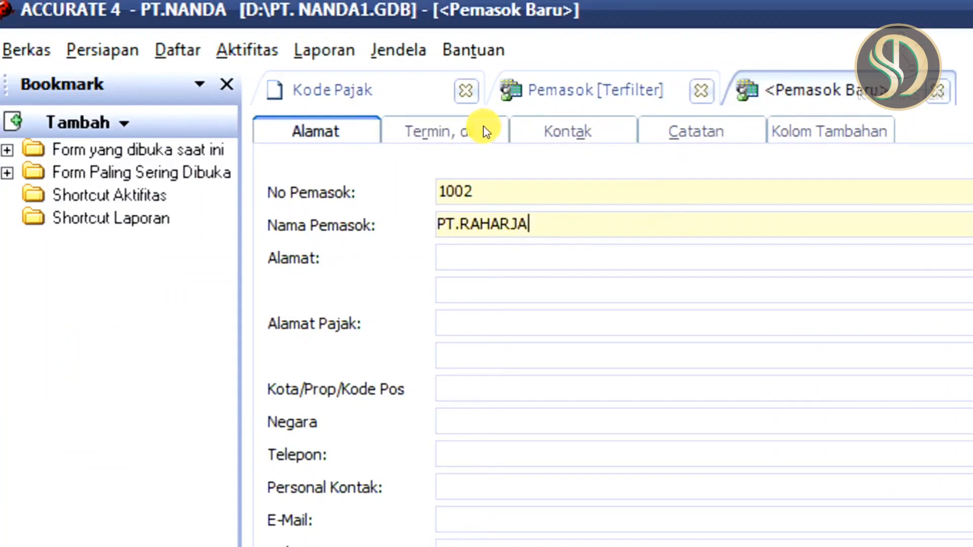
# Set PT.RAHARJA's payment term to 2/10 n/30 and its opening balance to 4.000.000
pyautogui.click(431, 133)
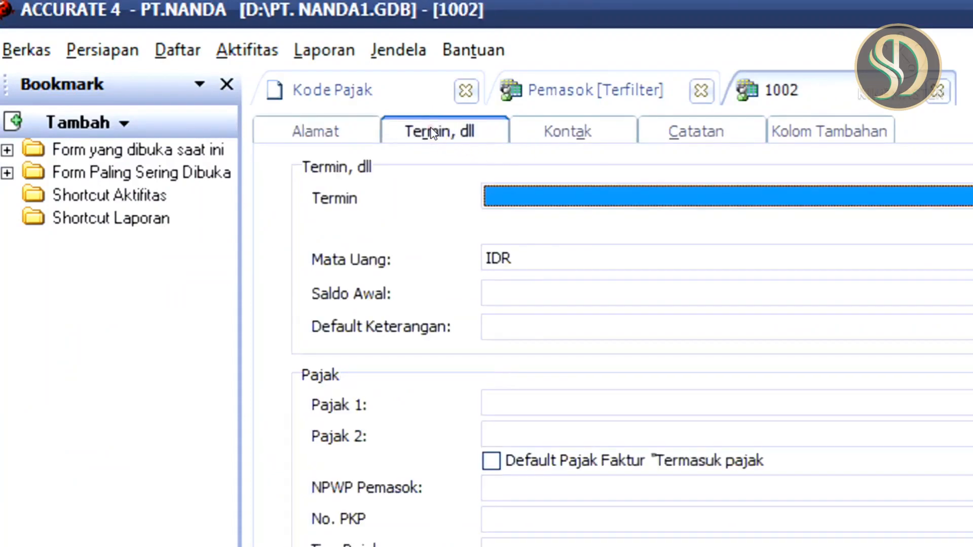
pyautogui.click(705, 195)
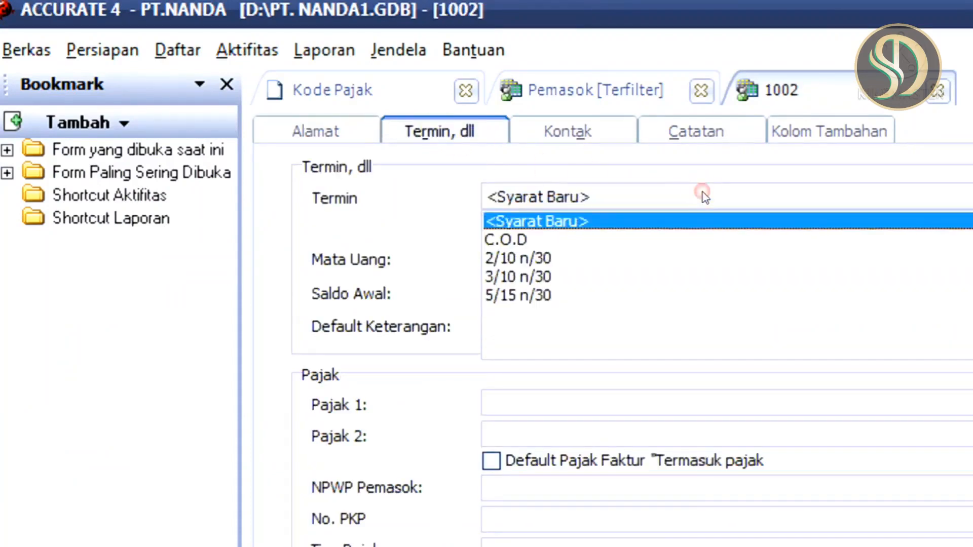
pyautogui.click(534, 255)
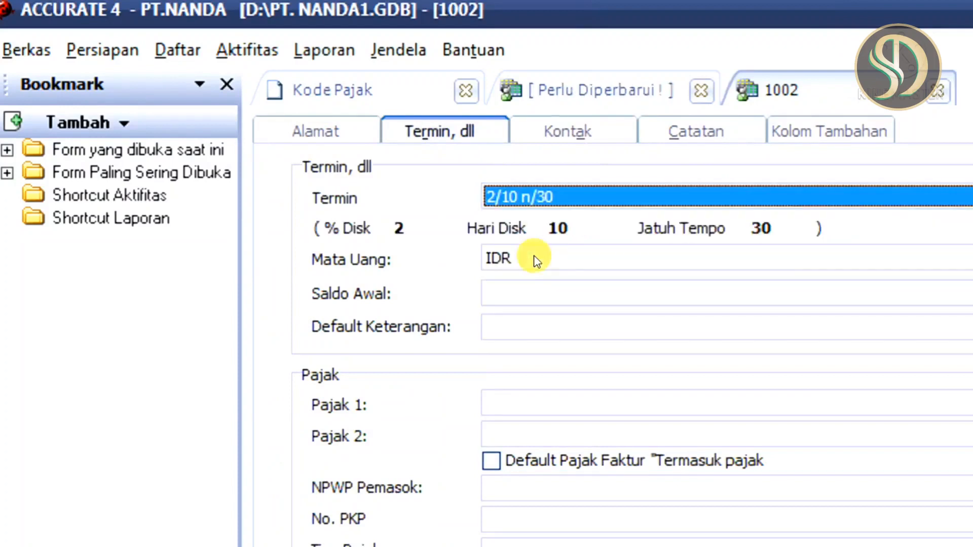
pyautogui.click(506, 292)
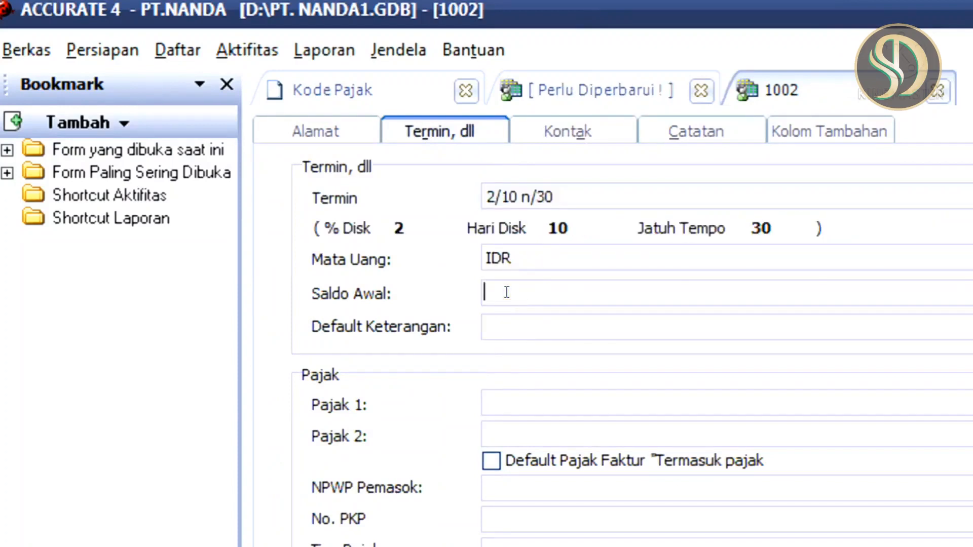
pyautogui.write('4000000')
pyautogui.press('Tab')
# Assign PAJAK PERTAMBAHAN NILAI as PT.RAHARJA's first tax, save the supplier and continue to a new supplier record
pyautogui.click(568, 404)
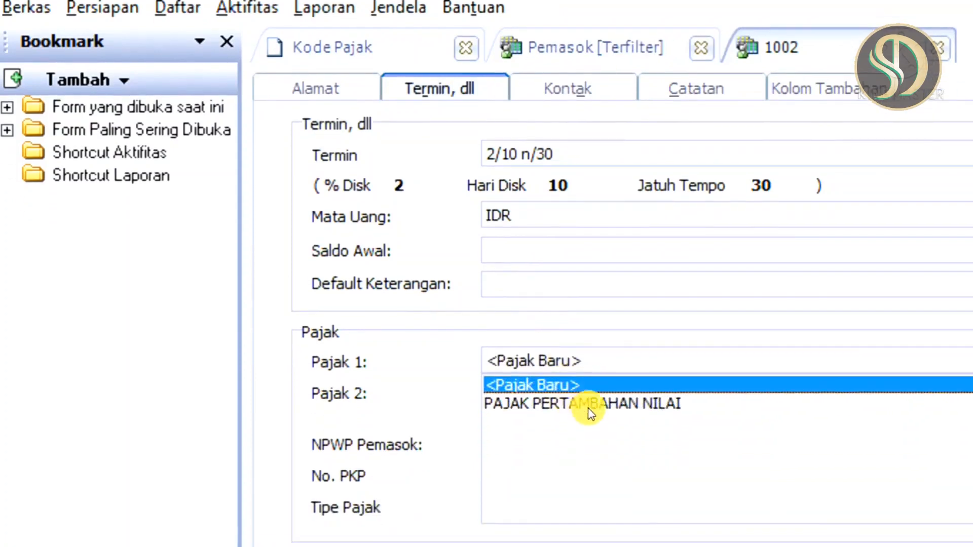
pyautogui.click(597, 405)
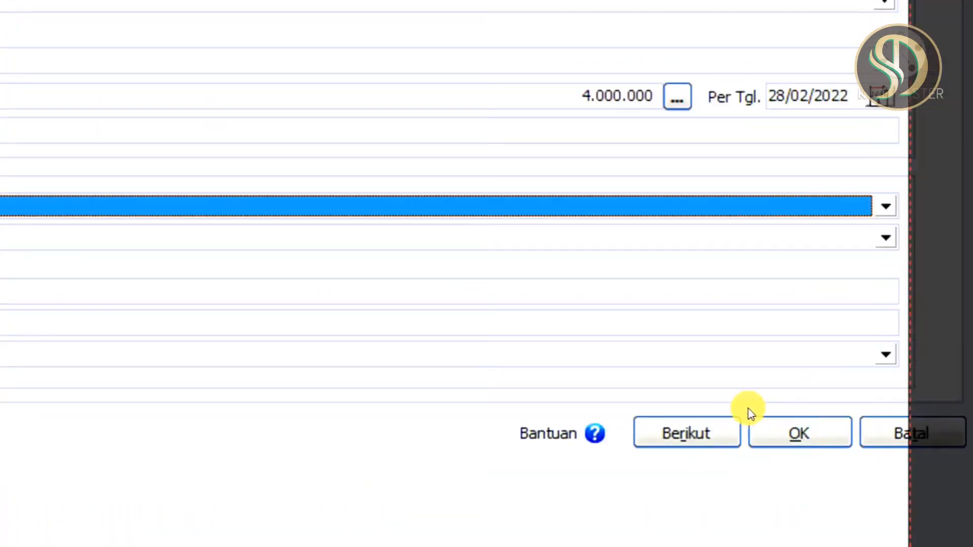
pyautogui.click(695, 436)
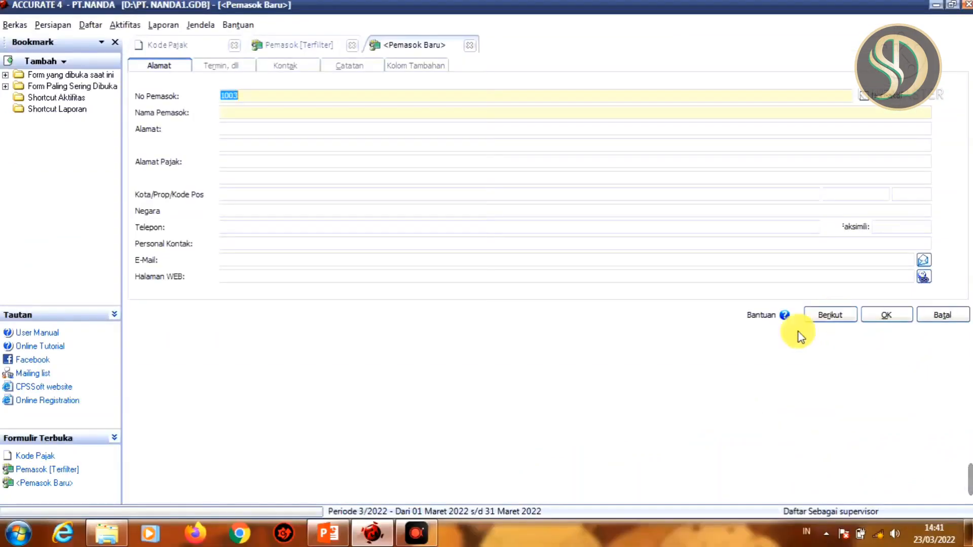
# Consult the sample supplier table in PowerPoint and enter CV.JENAKA as the new supplier's name back in ACCURATE
pyautogui.click(328, 530)
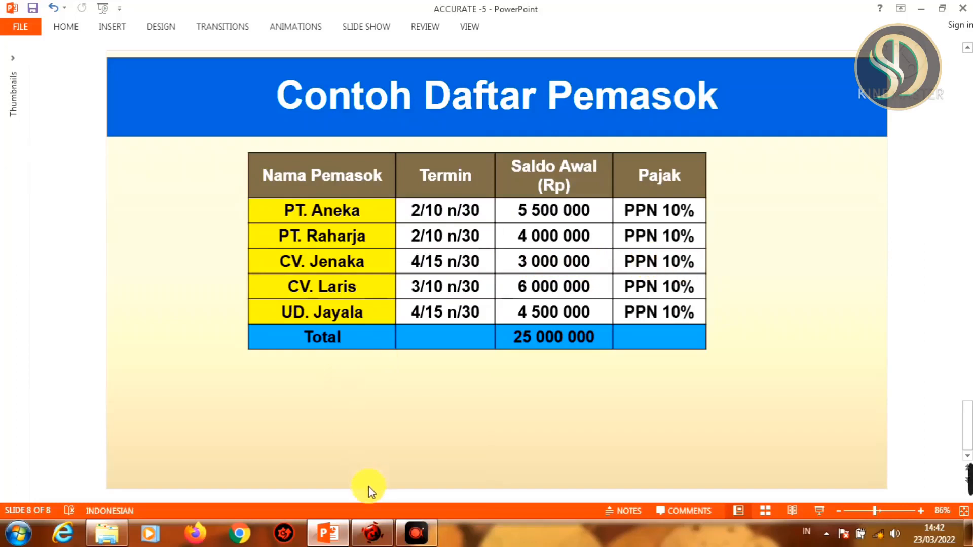
pyautogui.click(375, 534)
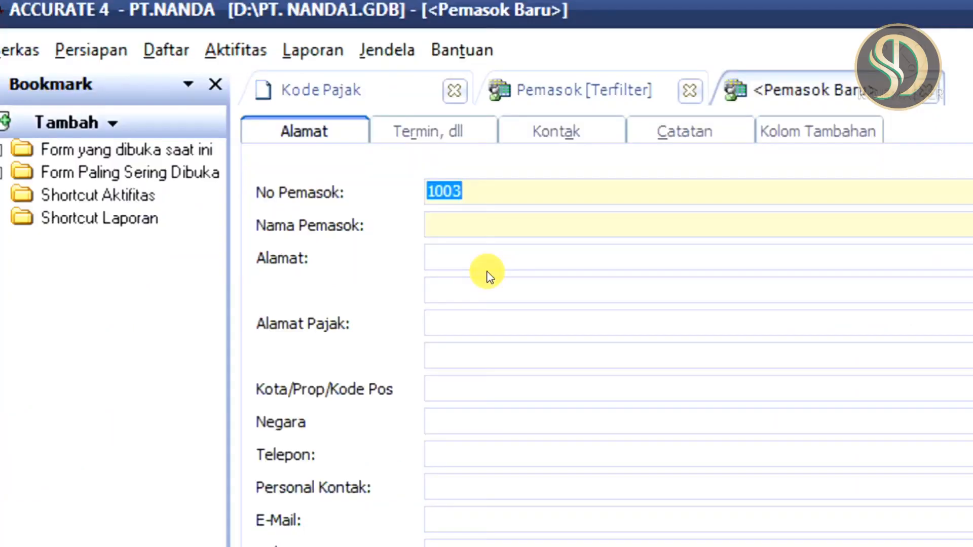
pyautogui.click(510, 224)
pyautogui.write('C')
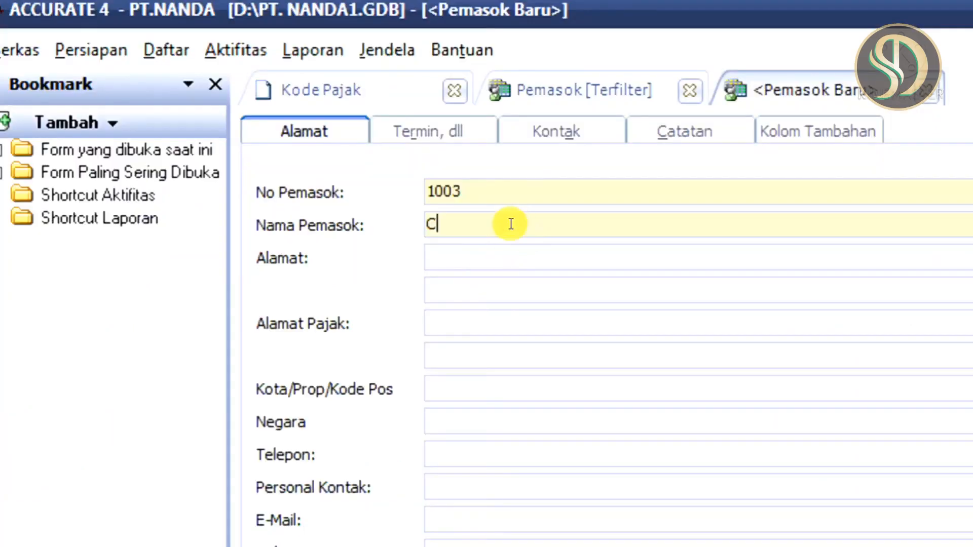
pyautogui.write('V.JENAKA')
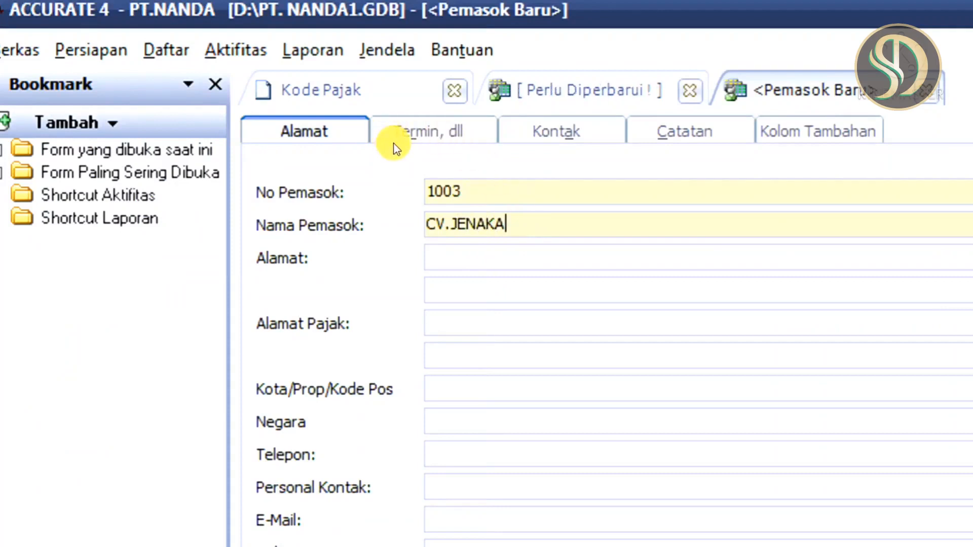
# Start a new payment term from CV.JENAKA's record, with a 4% discount for payment within 15 days
pyautogui.click(423, 133)
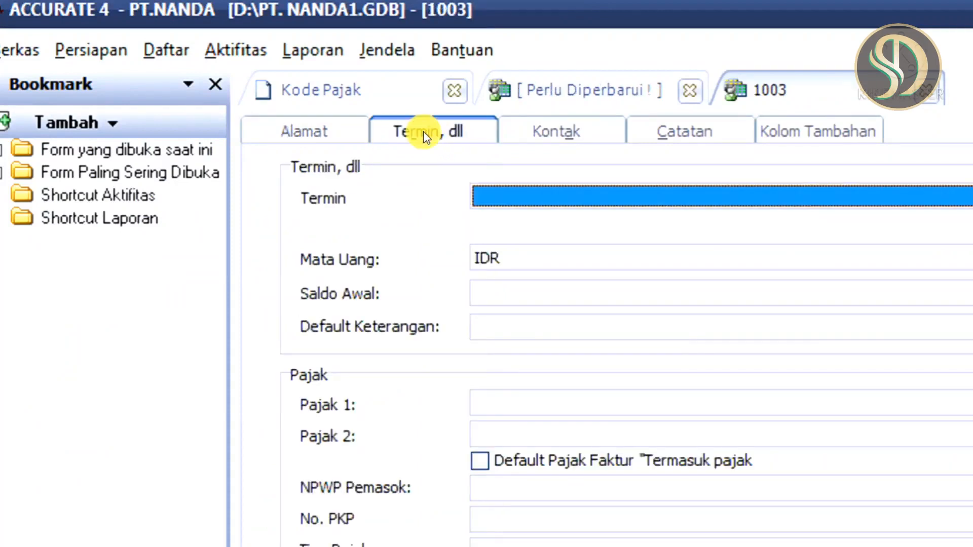
pyautogui.click(610, 195)
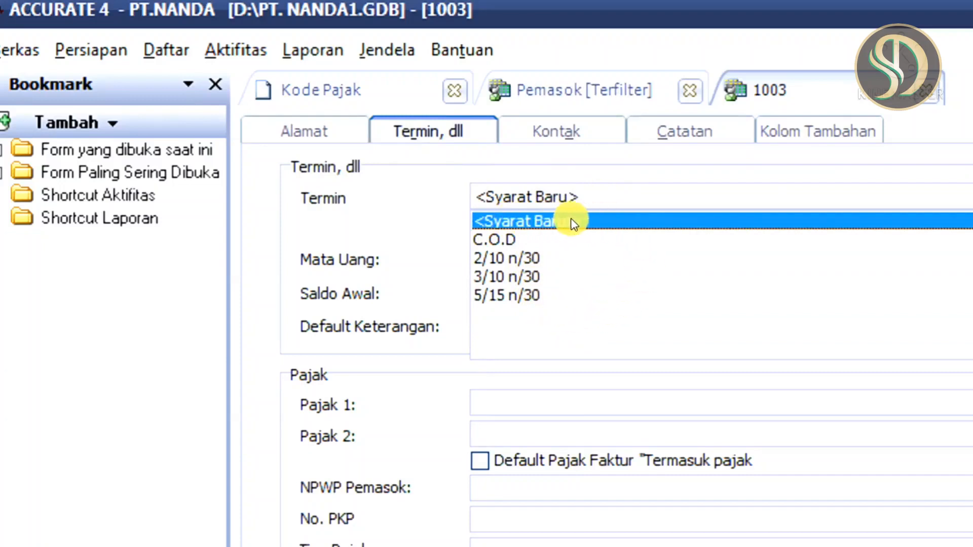
pyautogui.click(553, 228)
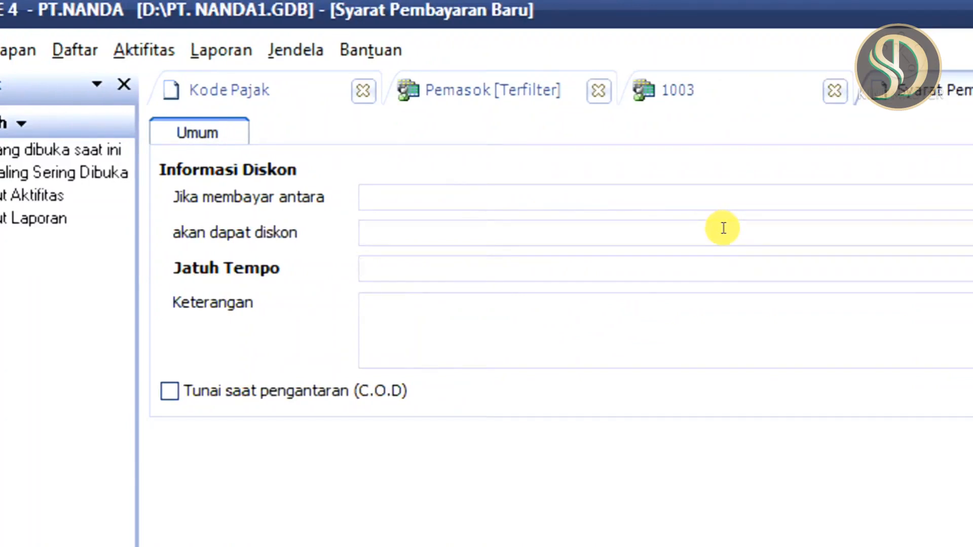
pyautogui.click(397, 191)
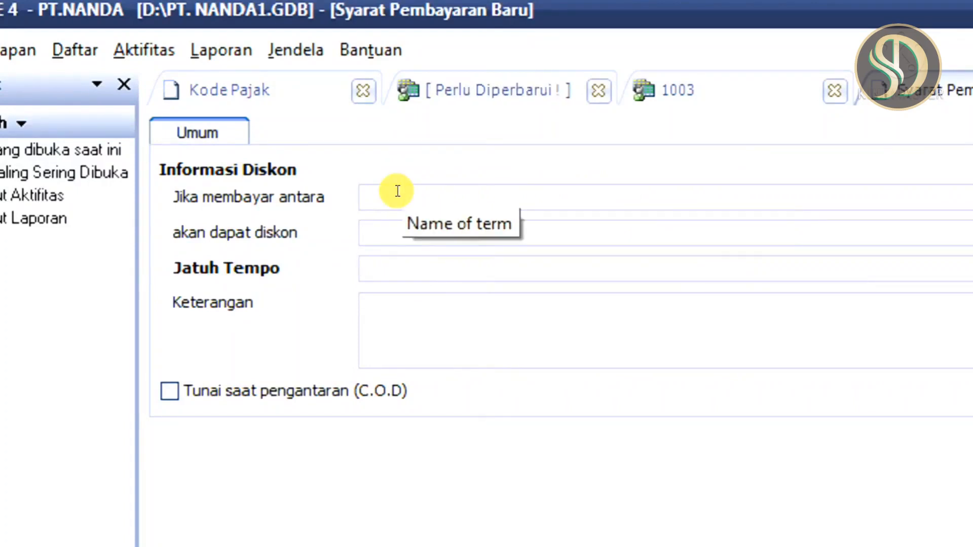
pyautogui.write('15')
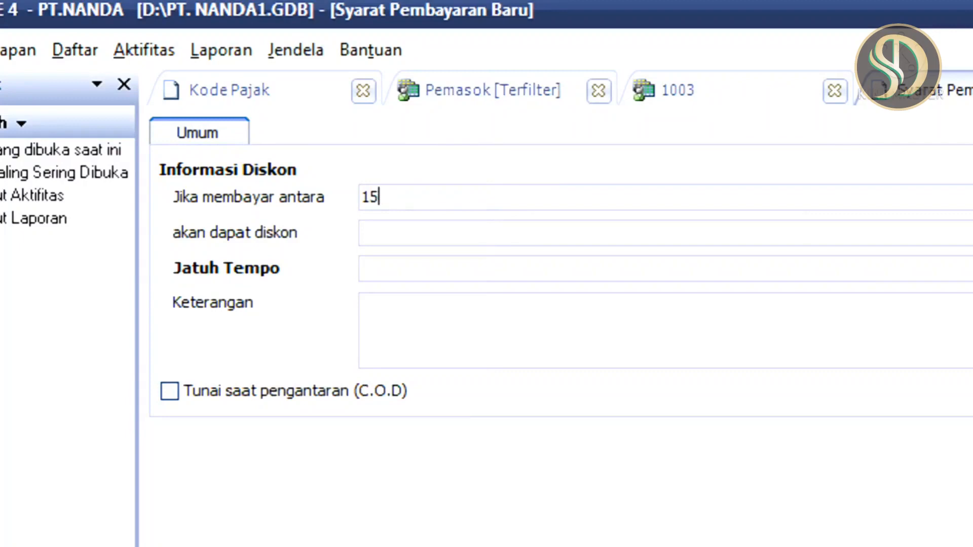
pyautogui.click(376, 223)
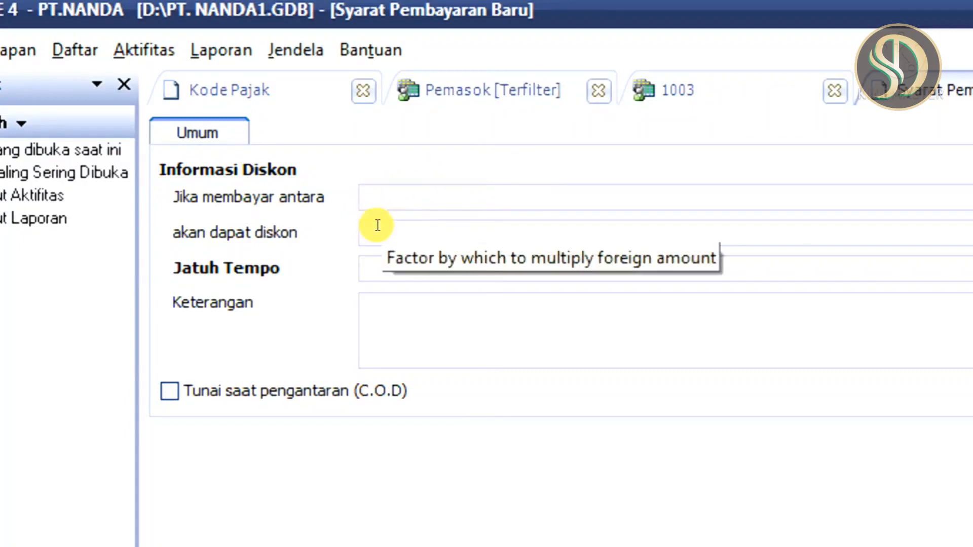
pyautogui.write('4')
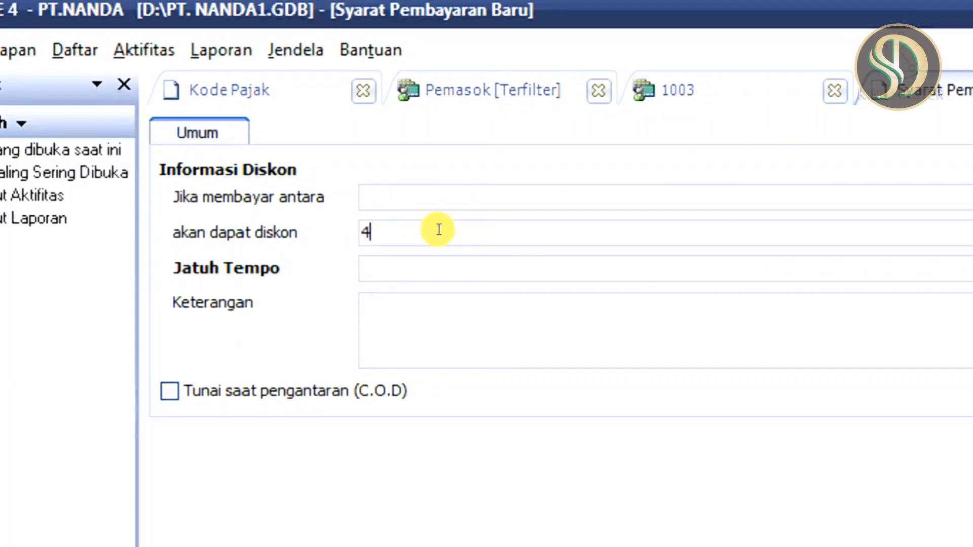
# Complete the 4/15 n/30 payment term with a 30-day due period and a description, and save it
pyautogui.click(400, 262)
pyautogui.write('30')
pyautogui.click(415, 301)
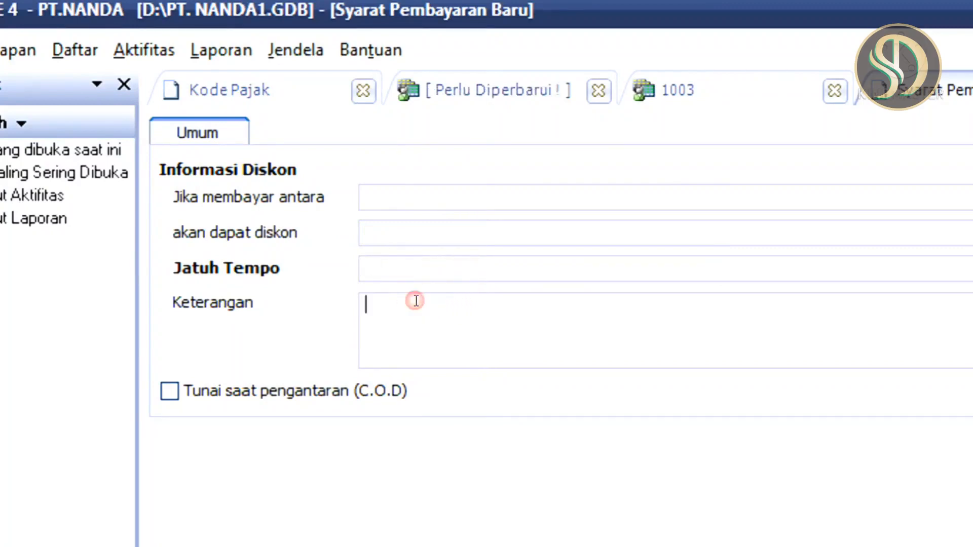
pyautogui.write('4')
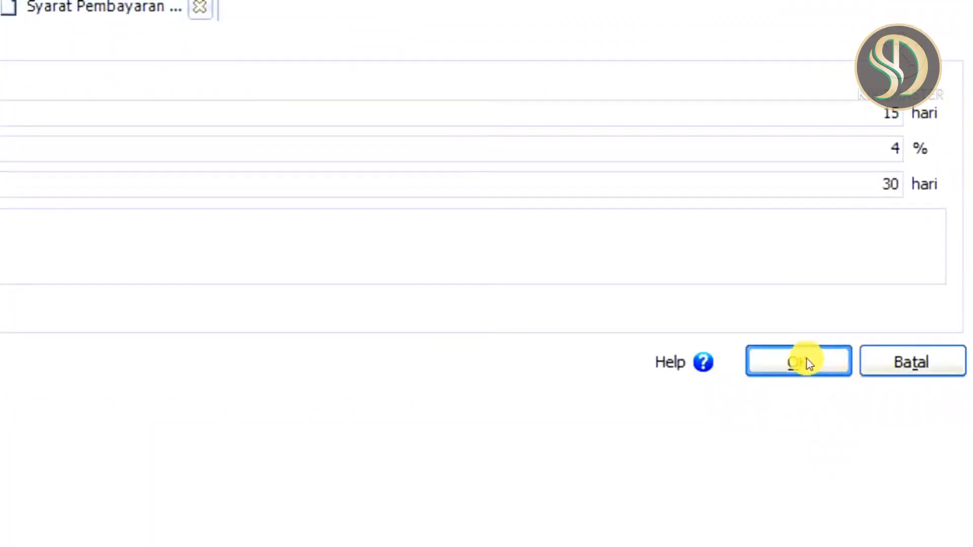
pyautogui.click(807, 363)
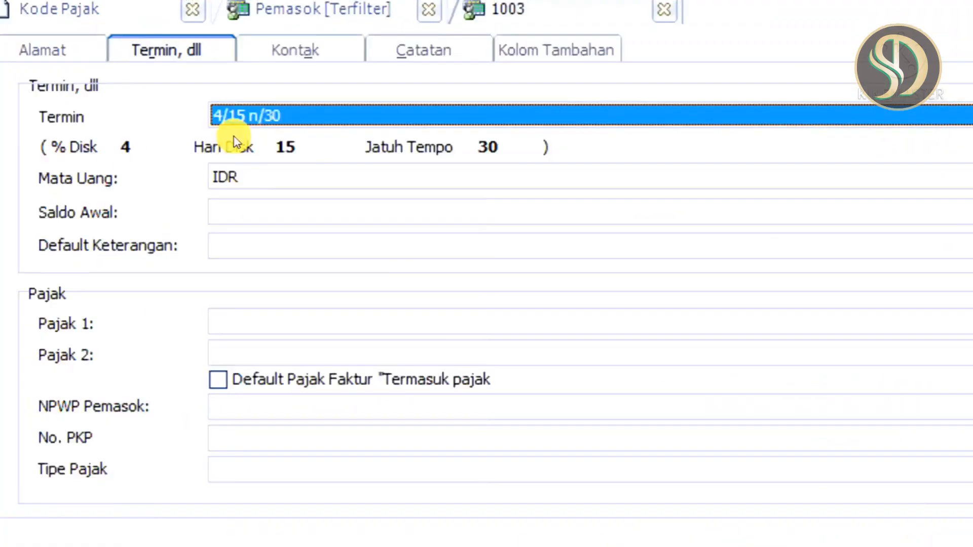
# Set CV.JENAKA's opening balance to 3.000.000
pyautogui.click(310, 212)
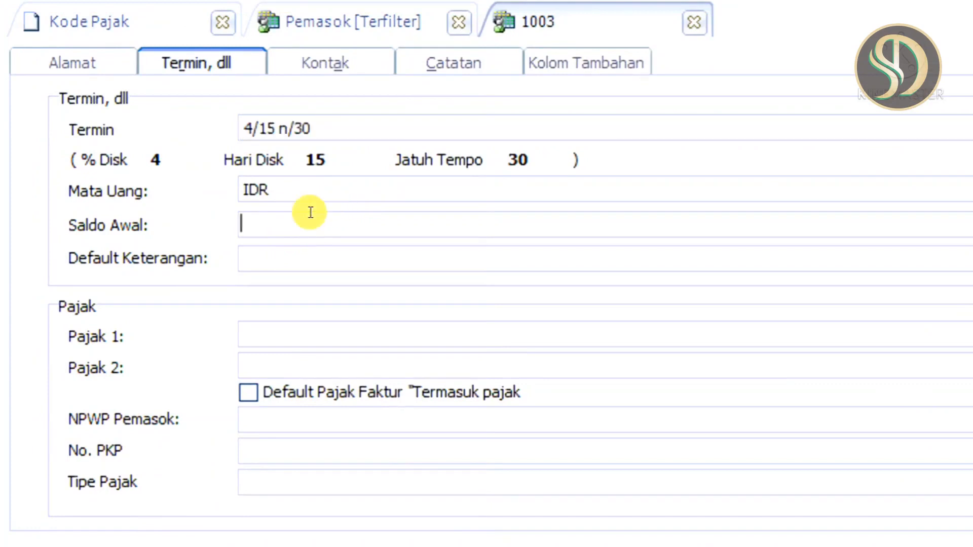
pyautogui.write('3000000')
pyautogui.press('Return')
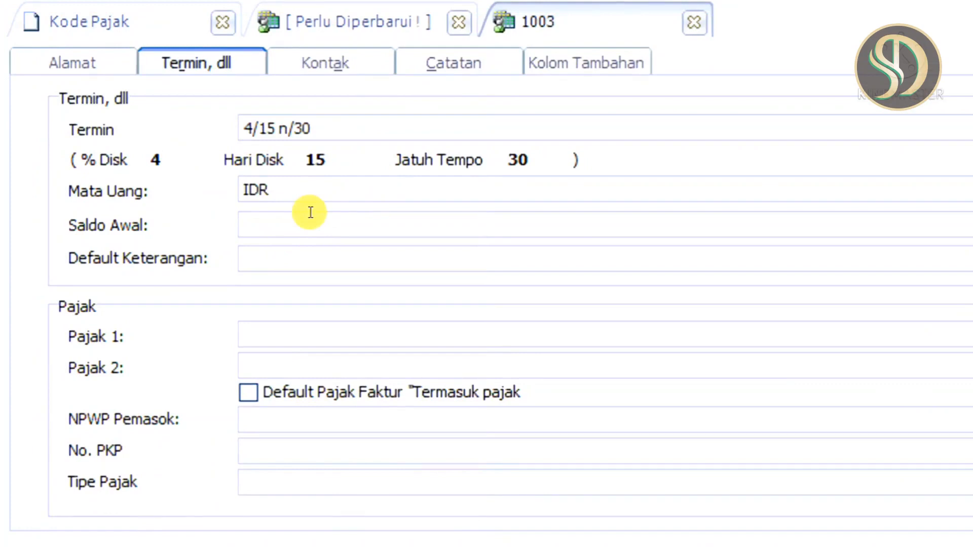
# Assign PAJAK PERTAMBAHAN NILAI as CV.JENAKA's first tax, save the supplier and continue to a new supplier record
pyautogui.click(308, 334)
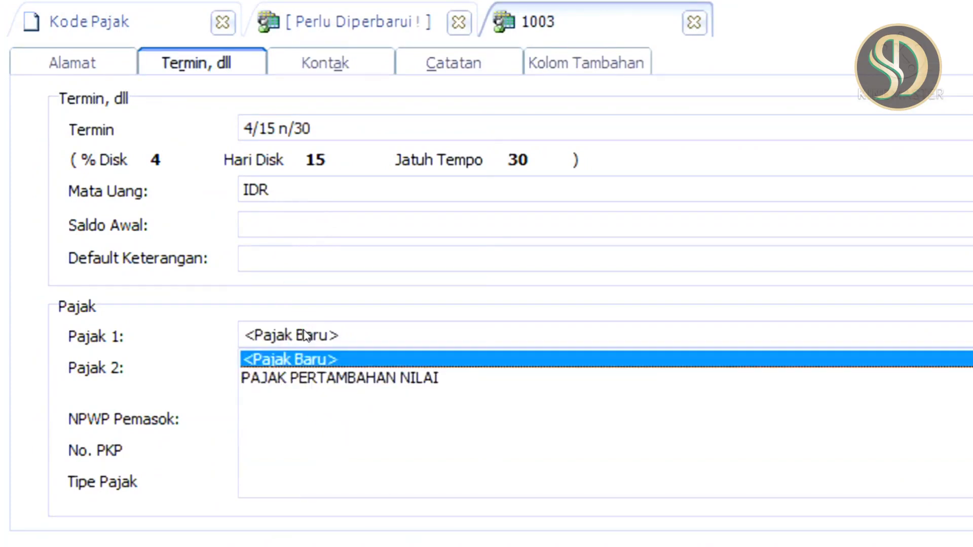
pyautogui.click(352, 378)
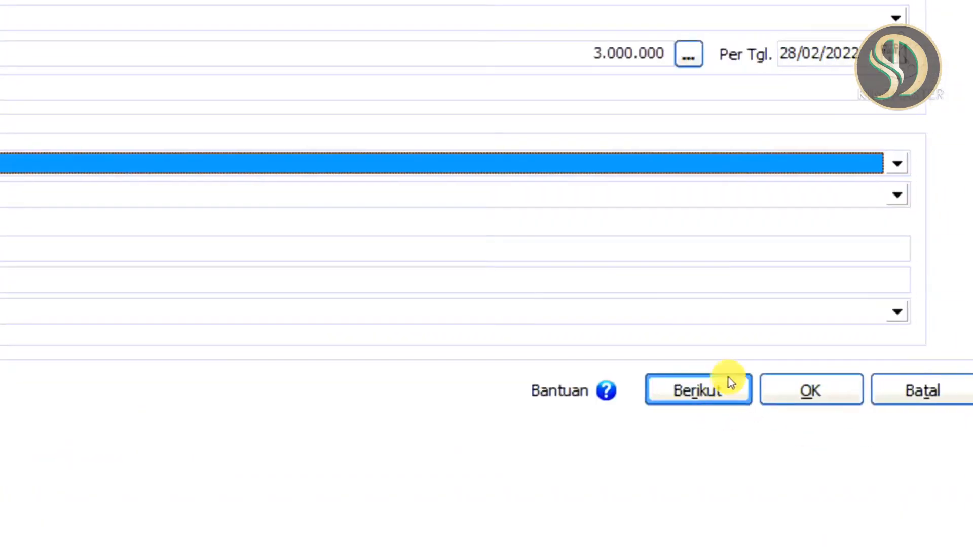
pyautogui.click(687, 387)
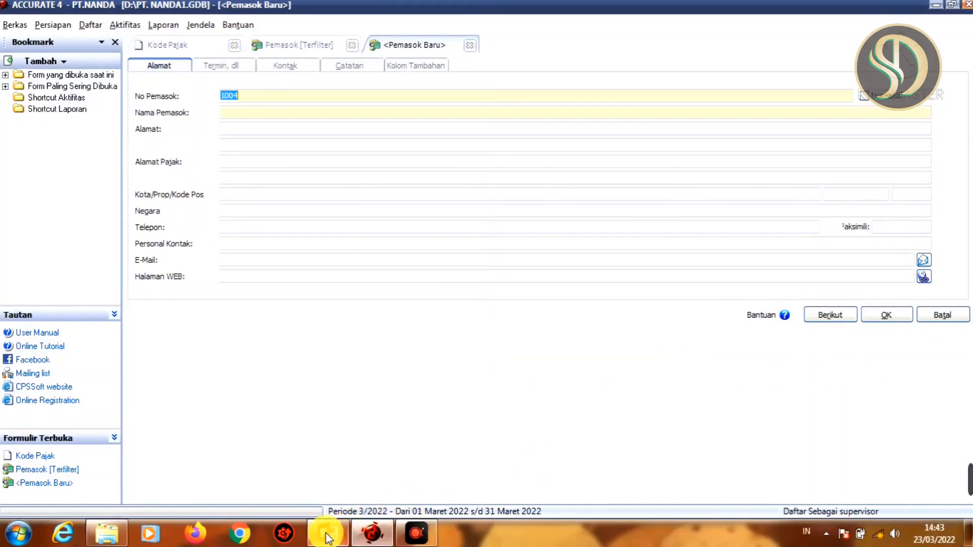
# Check the next supplier in PowerPoint's sample table and enter CV.LARIS as the supplier name back in ACCURATE
pyautogui.click(327, 535)
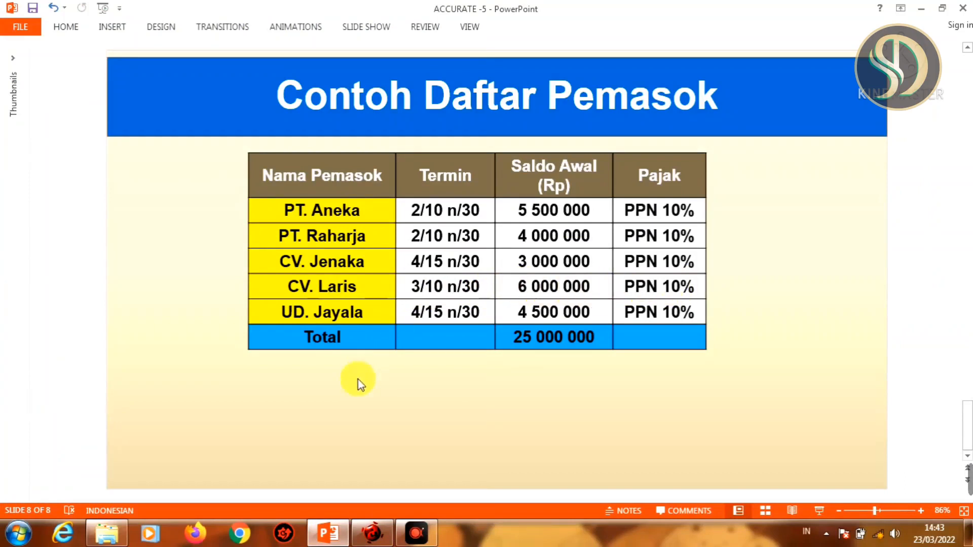
pyautogui.click(372, 530)
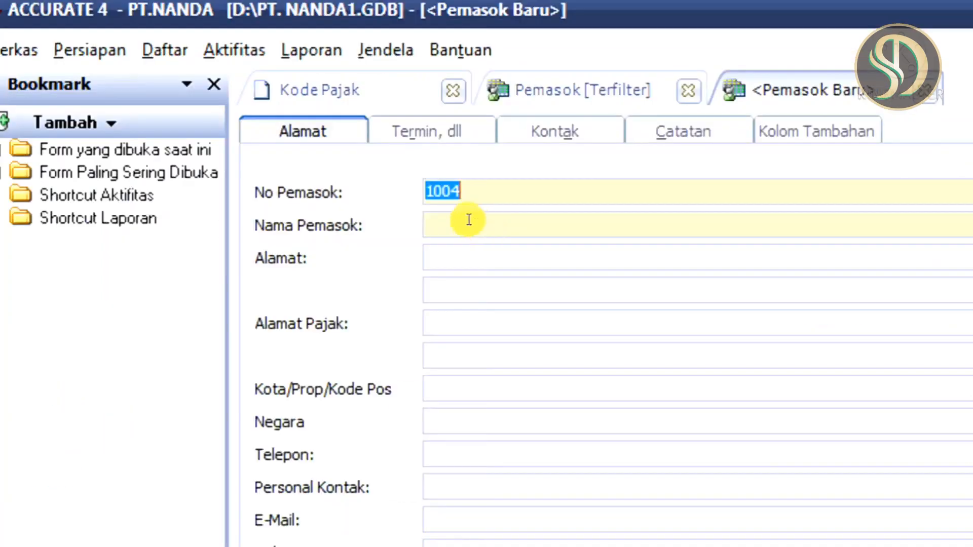
pyautogui.click(242, 110)
pyautogui.write('CV.LARIS')
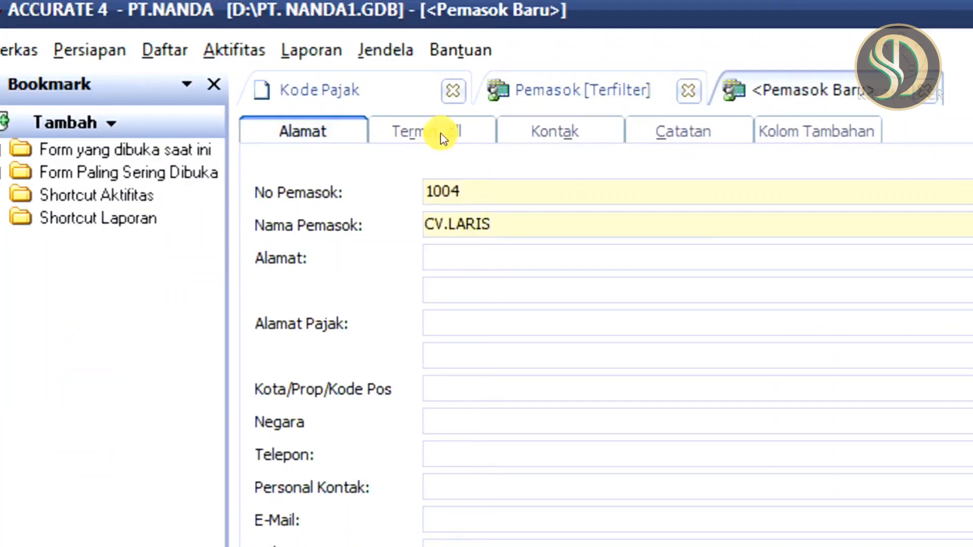
# Set CV.LARIS's payment term to 3/10 n/30 and its opening balance to 6.000.000
pyautogui.click(425, 135)
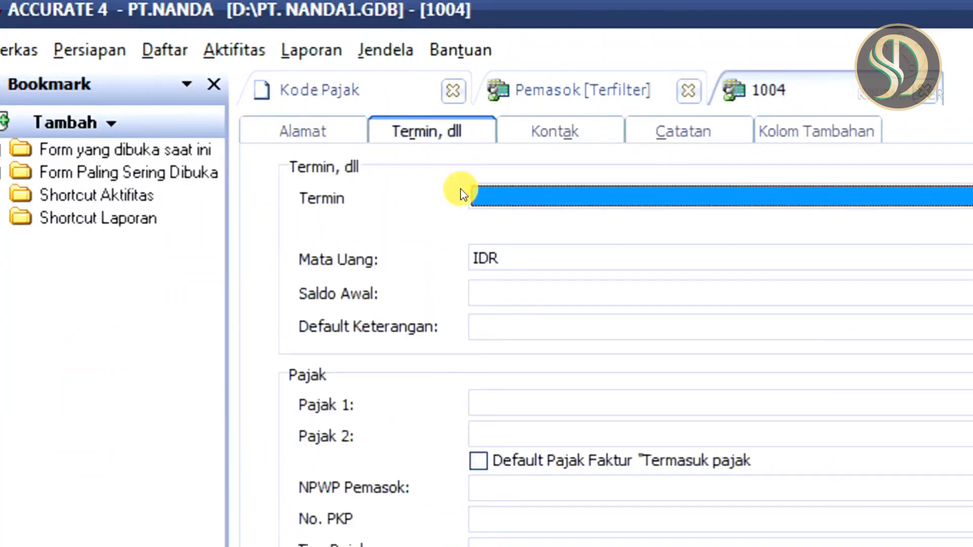
pyautogui.click(508, 202)
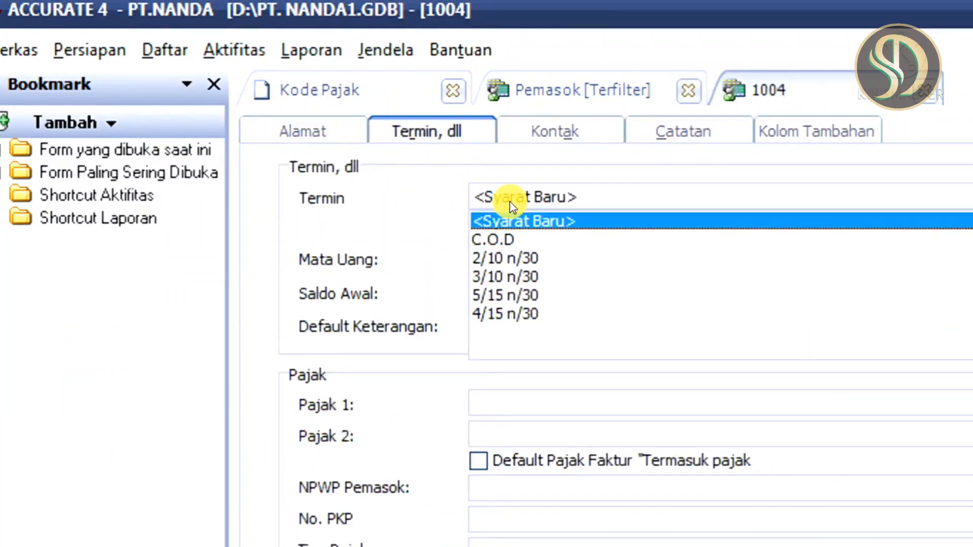
pyautogui.click(523, 277)
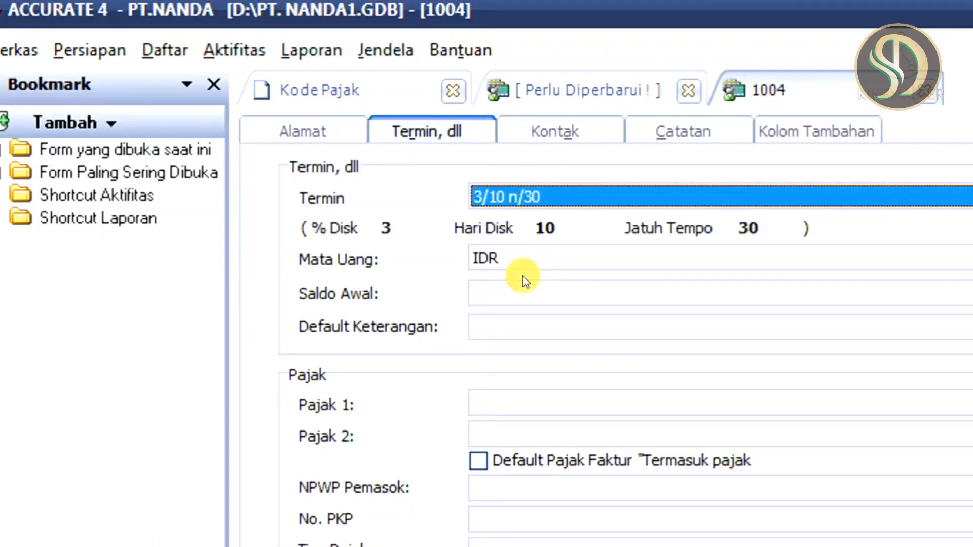
pyautogui.click(559, 284)
pyautogui.write('6000000')
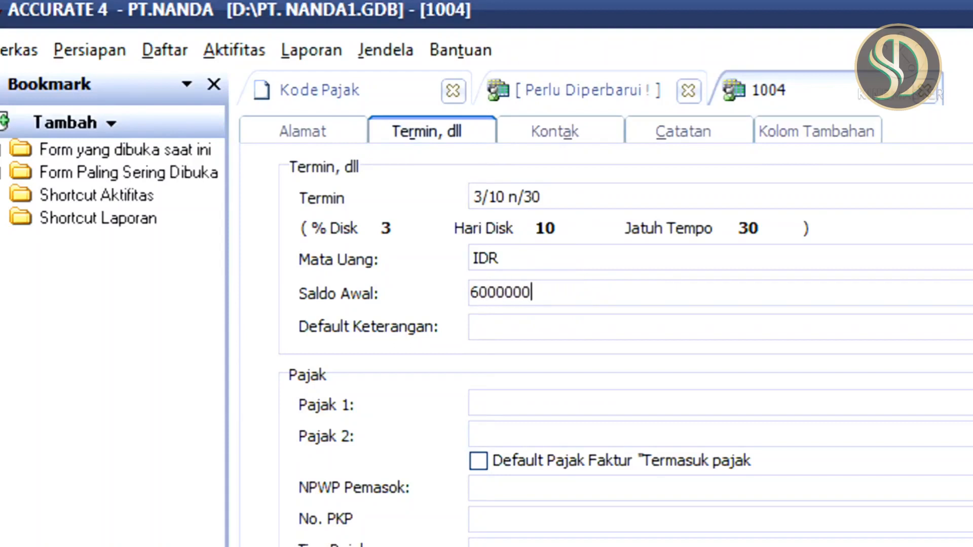
pyautogui.press('Tab')
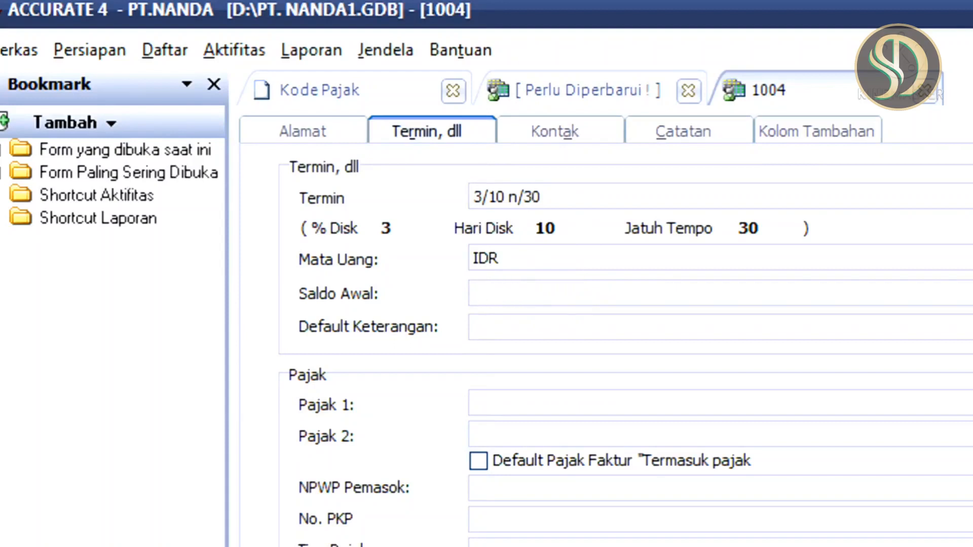
# Assign PAJAK PERTAMBAHAN NILAI as CV.LARIS's first tax
pyautogui.click(600, 404)
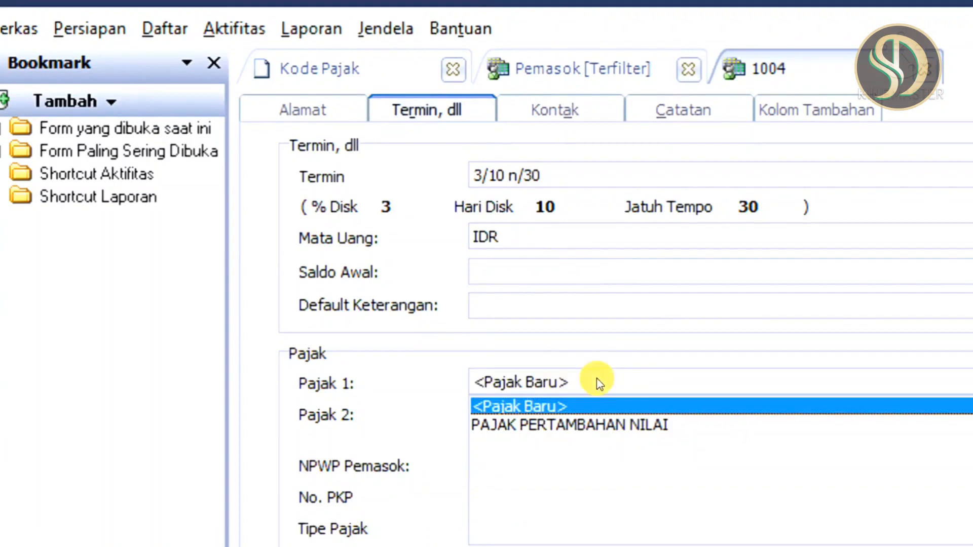
pyautogui.click(527, 428)
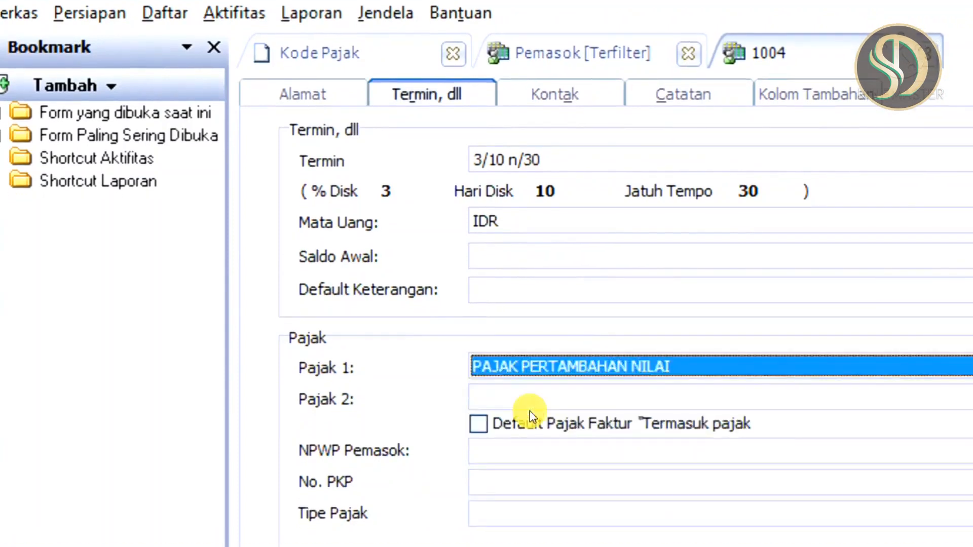
# Save CV.LARIS, continue to a new supplier record, and name it UD.JAYALAH after checking PowerPoint's sample table
pyautogui.click(722, 401)
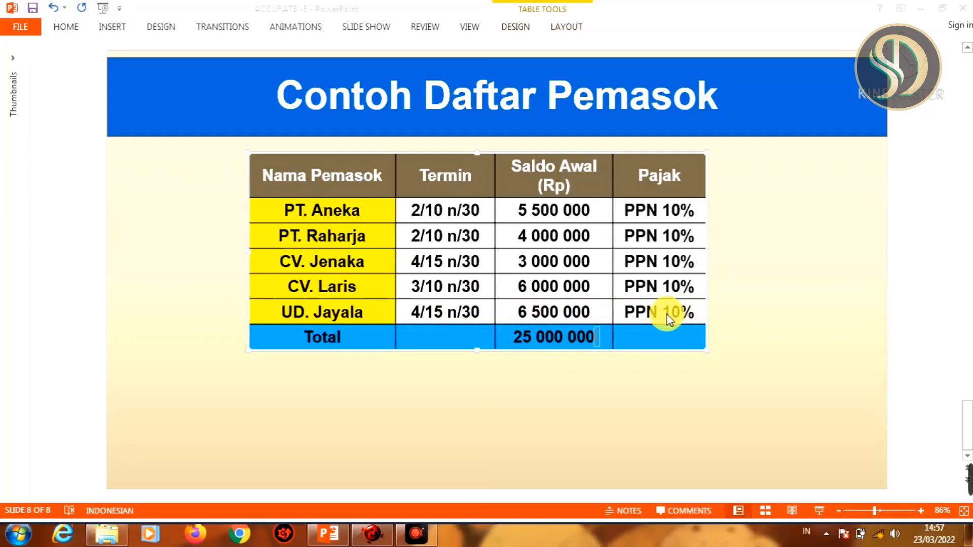
pyautogui.click(372, 539)
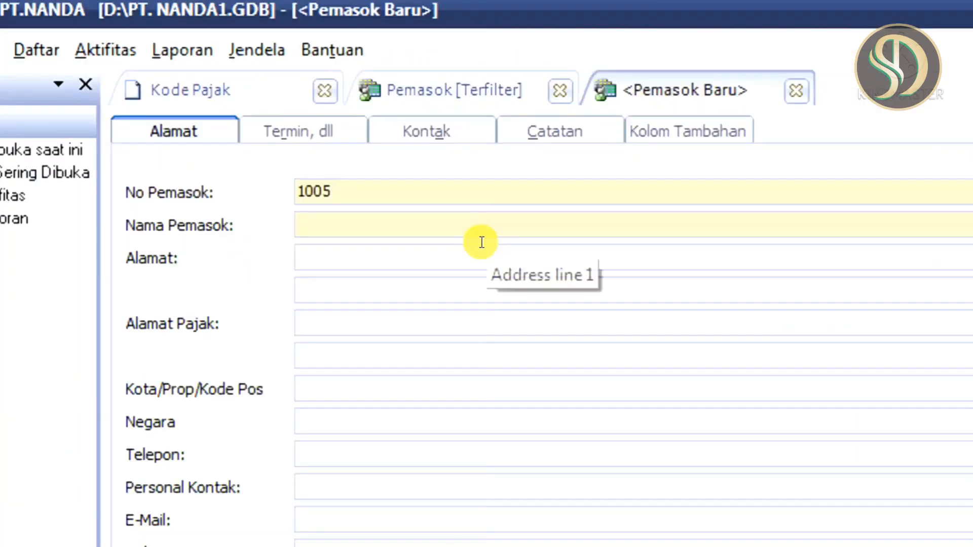
pyautogui.click(390, 219)
pyautogui.write('UD.JAYALAH')
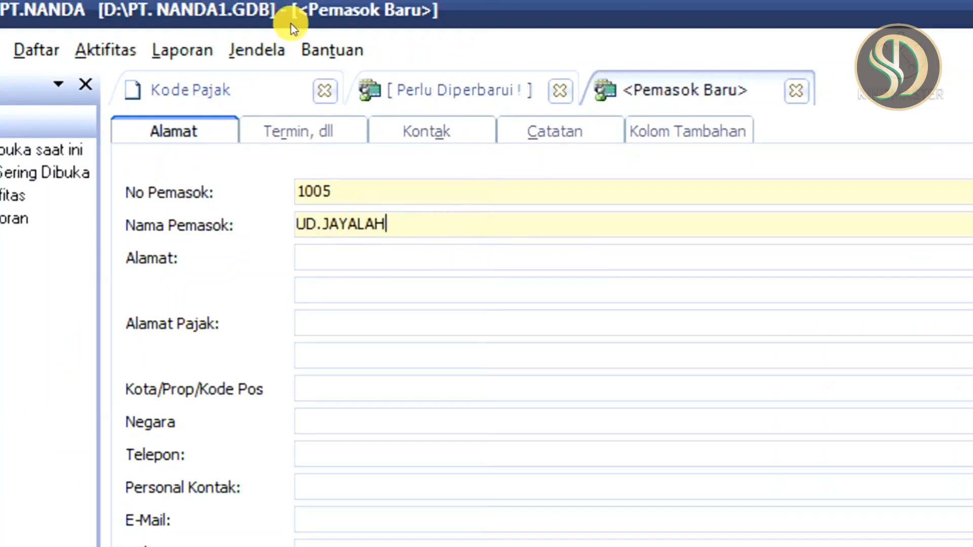
# Set UD.JAYALAH's payment term to 4/15 n/30 and its opening balance to 6.500.000
pyautogui.click(297, 131)
pyautogui.click(387, 186)
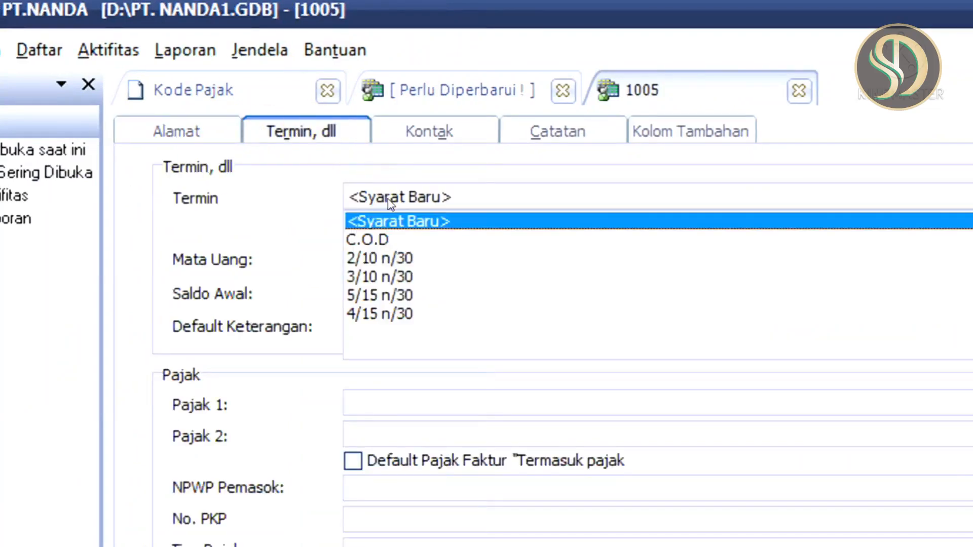
pyautogui.click(402, 314)
pyautogui.click(420, 288)
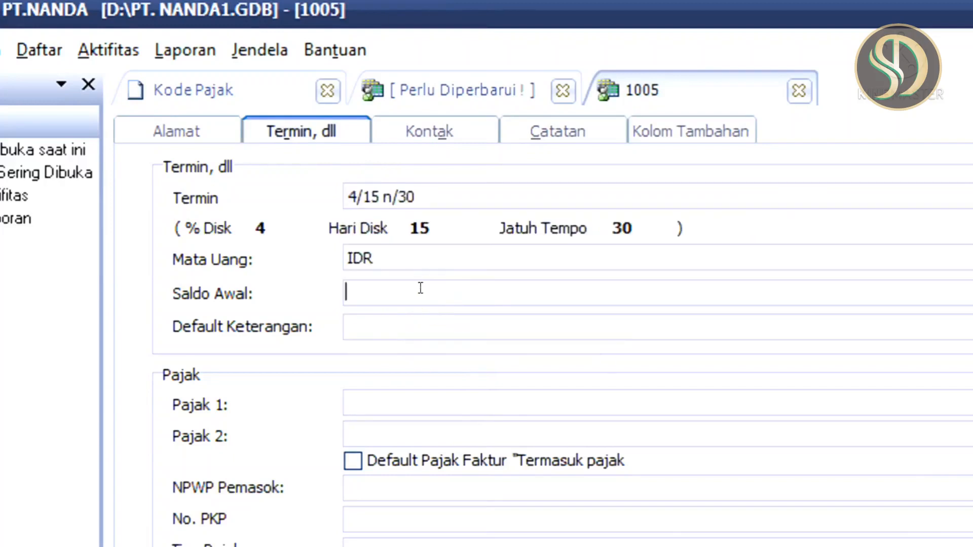
pyautogui.write('6500000')
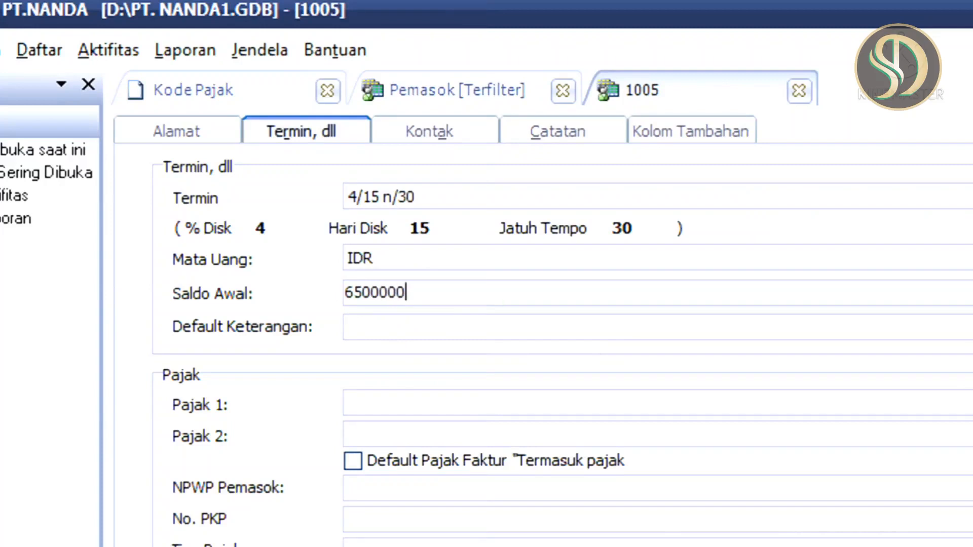
pyautogui.press('Tab')
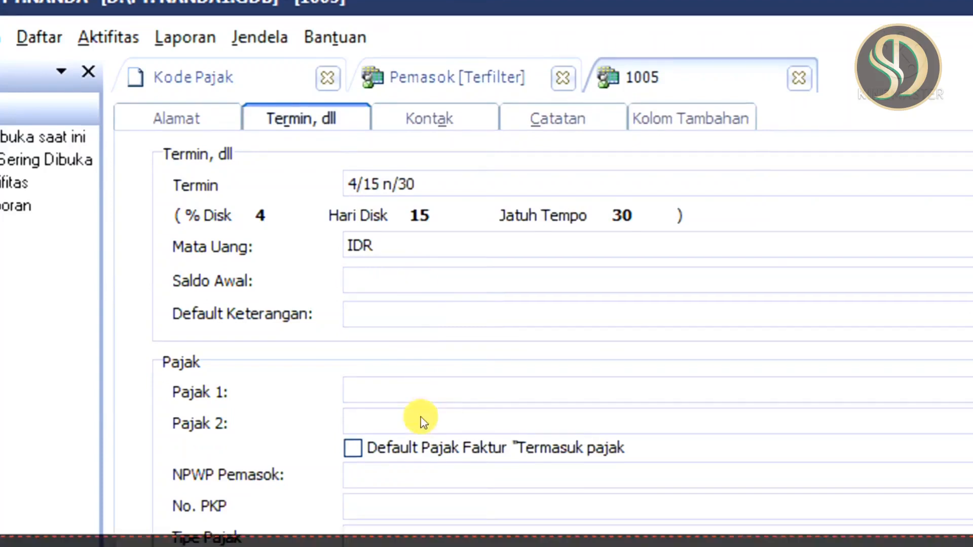
# Save UD.JAYALAH with PAJAK PERTAMBAHAN NILAI as its first tax and refresh the supplier list
pyautogui.click(428, 406)
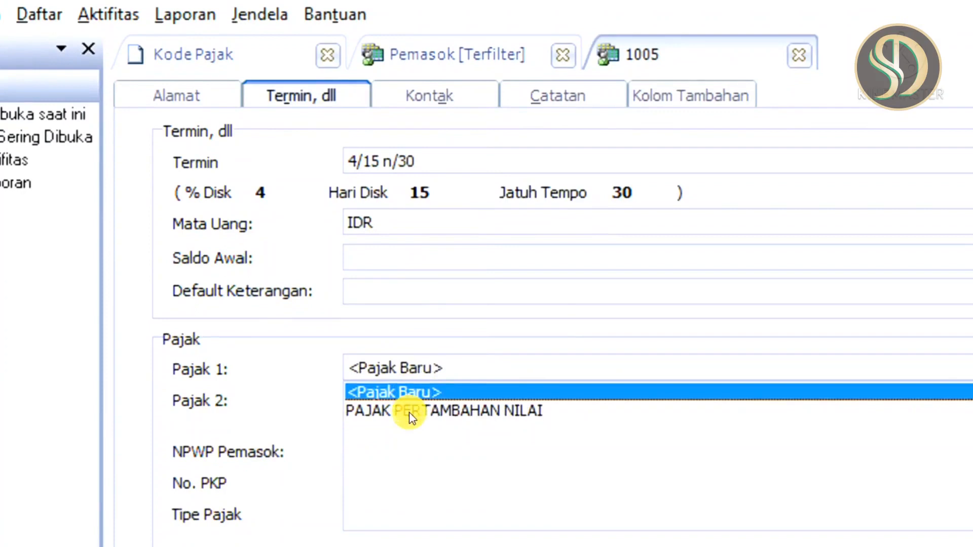
pyautogui.click(410, 412)
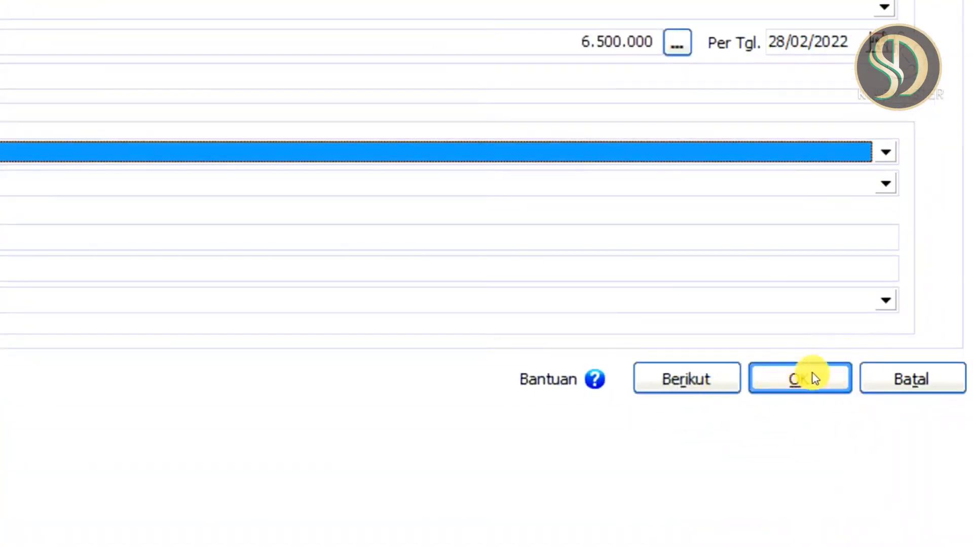
pyautogui.click(793, 380)
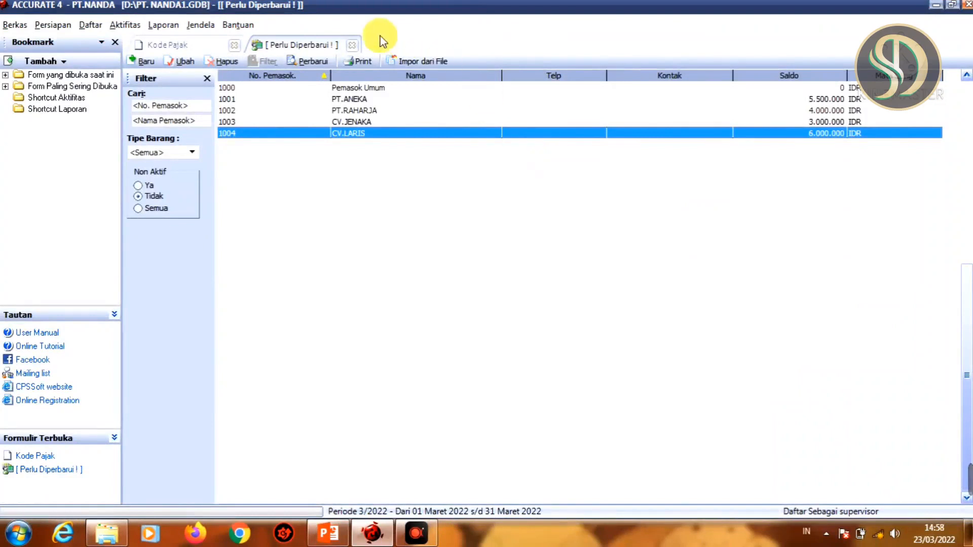
pyautogui.click(311, 64)
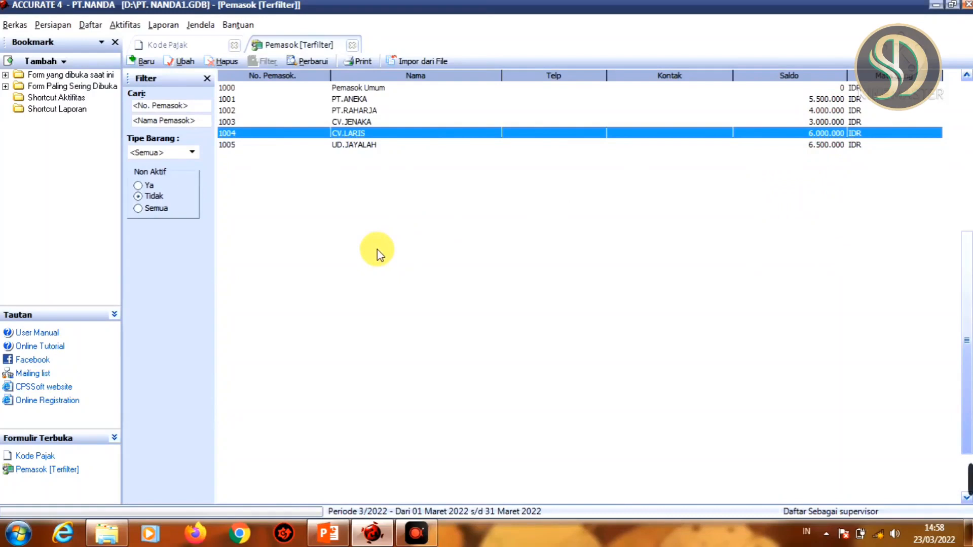
# Open and refresh the account list (Daftar Akun), and locate the HUTANG DAGANG account to check its balance
pyautogui.click(88, 26)
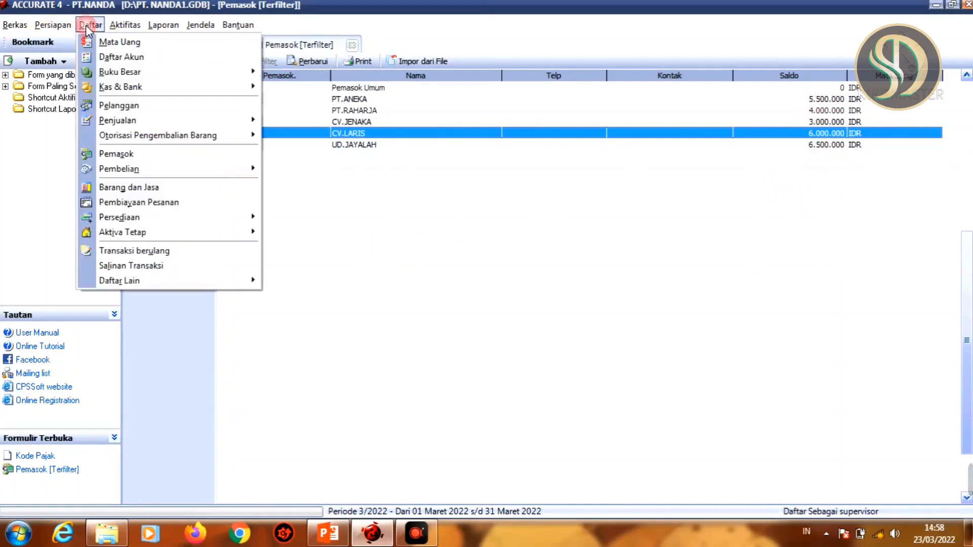
pyautogui.click(146, 60)
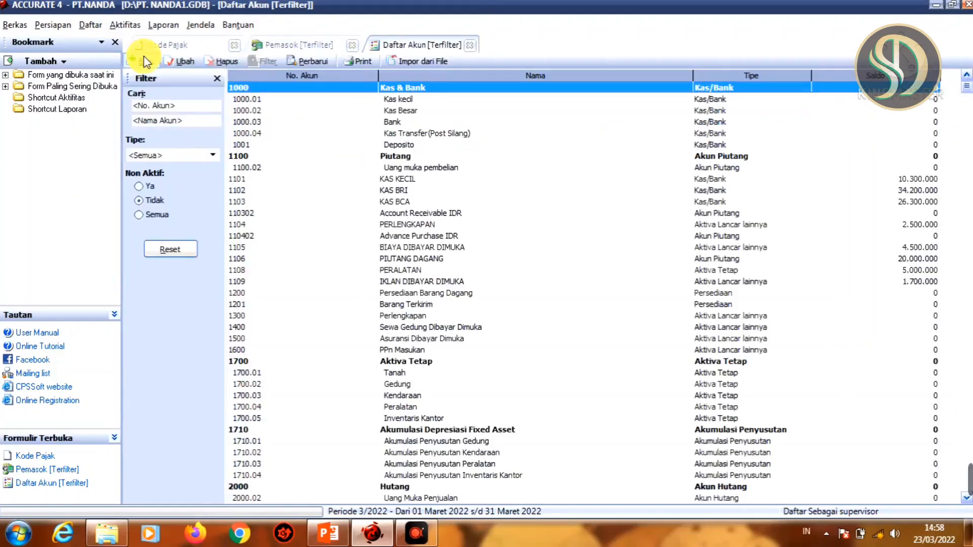
pyautogui.click(307, 70)
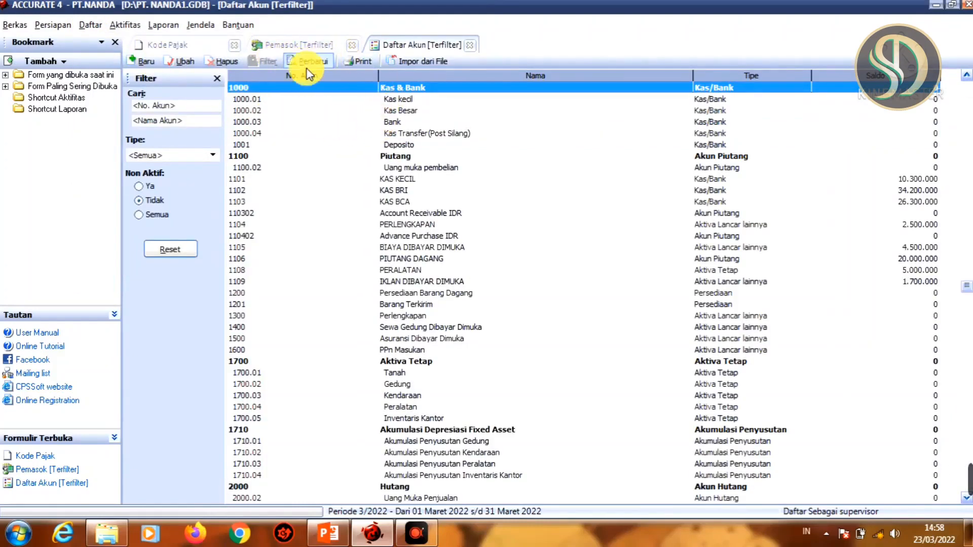
pyautogui.click(416, 363)
pyautogui.press('Down')
pyautogui.press('Down')
pyautogui.press('Down')
pyautogui.press('Down')
pyautogui.press('Down')
pyautogui.press('Down')
pyautogui.press('Down')
pyautogui.press('Down')
pyautogui.press('Down')
pyautogui.press('Down')
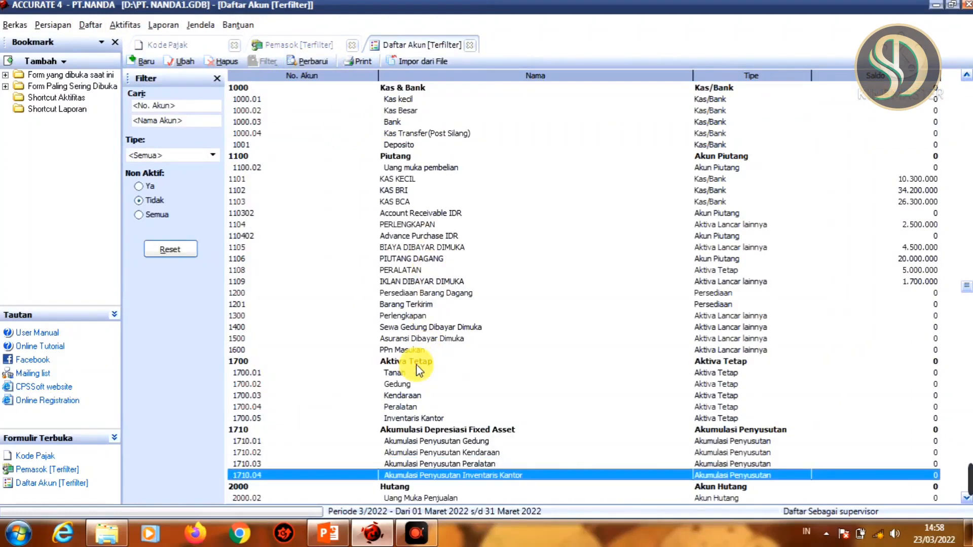
pyautogui.press('Down')
pyautogui.press('Down')
pyautogui.press('Down')
pyautogui.press('Down')
pyautogui.press('Down')
pyautogui.press('Down')
pyautogui.press('Down')
pyautogui.press('Down')
pyautogui.press('Down')
pyautogui.press('Down')
pyautogui.press('Down')
pyautogui.press('Down')
pyautogui.press('Down')
pyautogui.press('Down')
pyautogui.press('Down')
pyautogui.press('Down')
pyautogui.press('Down')
pyautogui.press('Down')
pyautogui.press('Down')
pyautogui.press('Down')
pyautogui.press('Up')
pyautogui.press('Up')
pyautogui.press('Up')
pyautogui.press('Up')
pyautogui.press('Up')
pyautogui.press('Up')
pyautogui.press('Up')
pyautogui.press('Up')
pyautogui.press('Up')
pyautogui.press('Up')
pyautogui.press('Up')
pyautogui.press('Up')
pyautogui.press('Up')
pyautogui.press('Up')
pyautogui.press('Up')
pyautogui.press('Up')
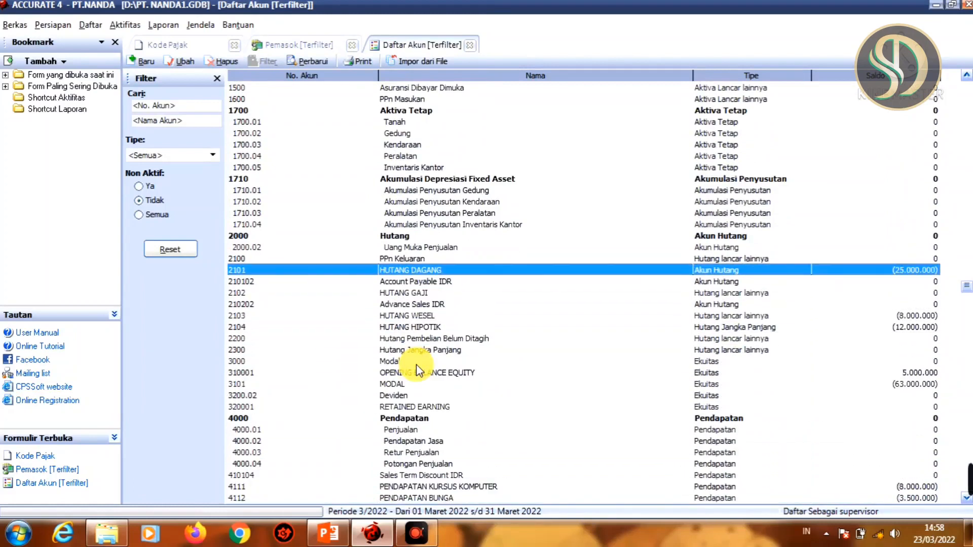